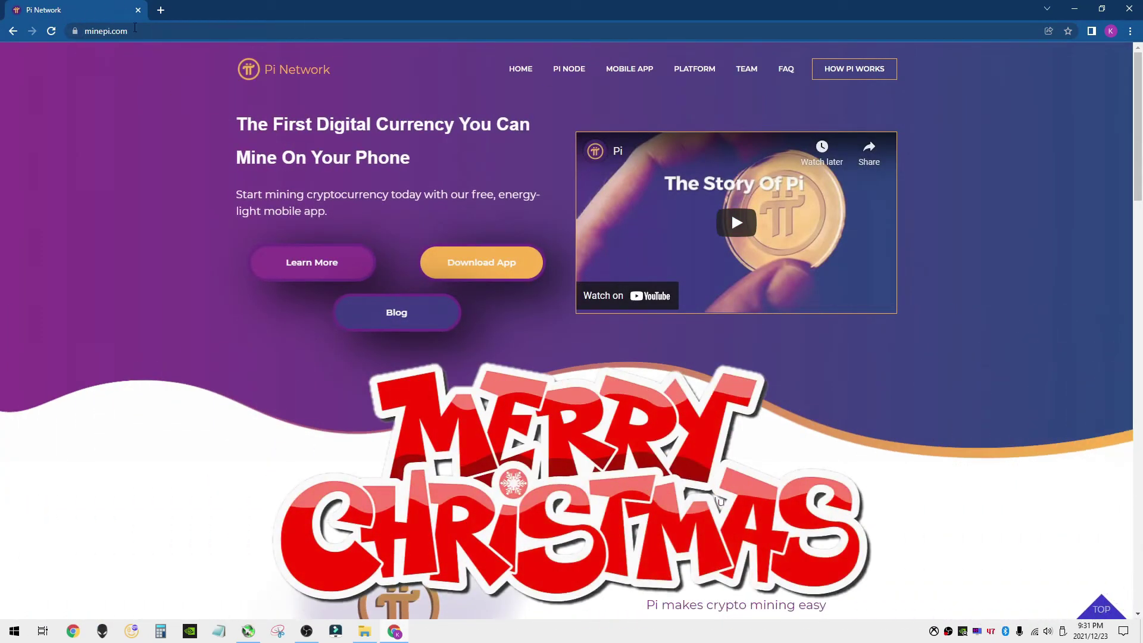
- Download the Windows Pi Network Setup 0.4.5 installer from the Pi Node download page
left_click(564, 71)
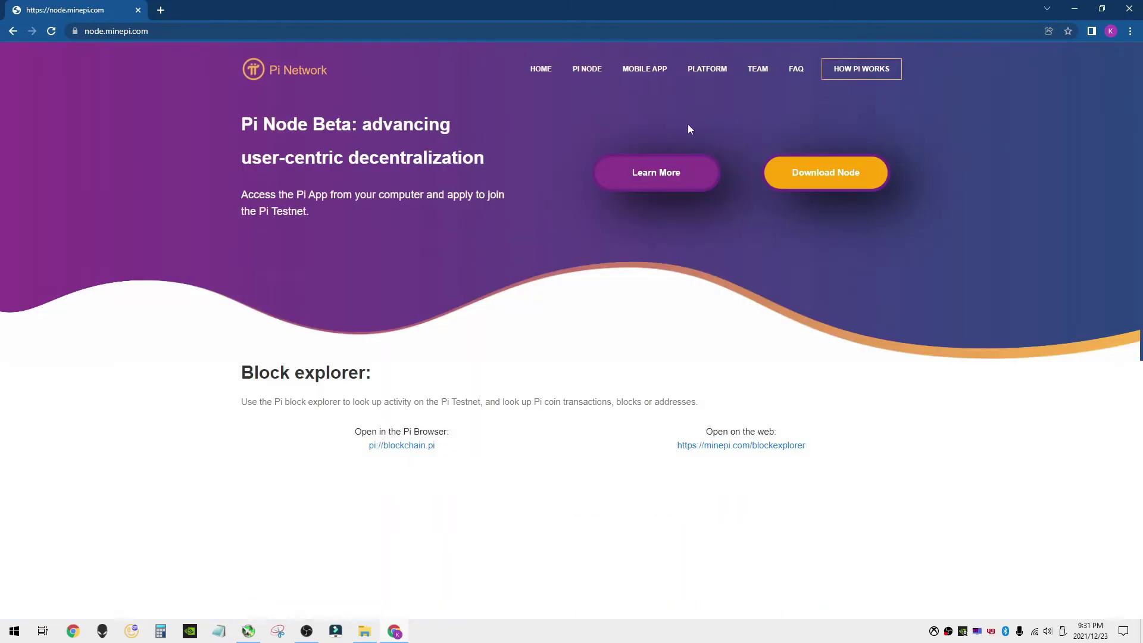
left_click(823, 182)
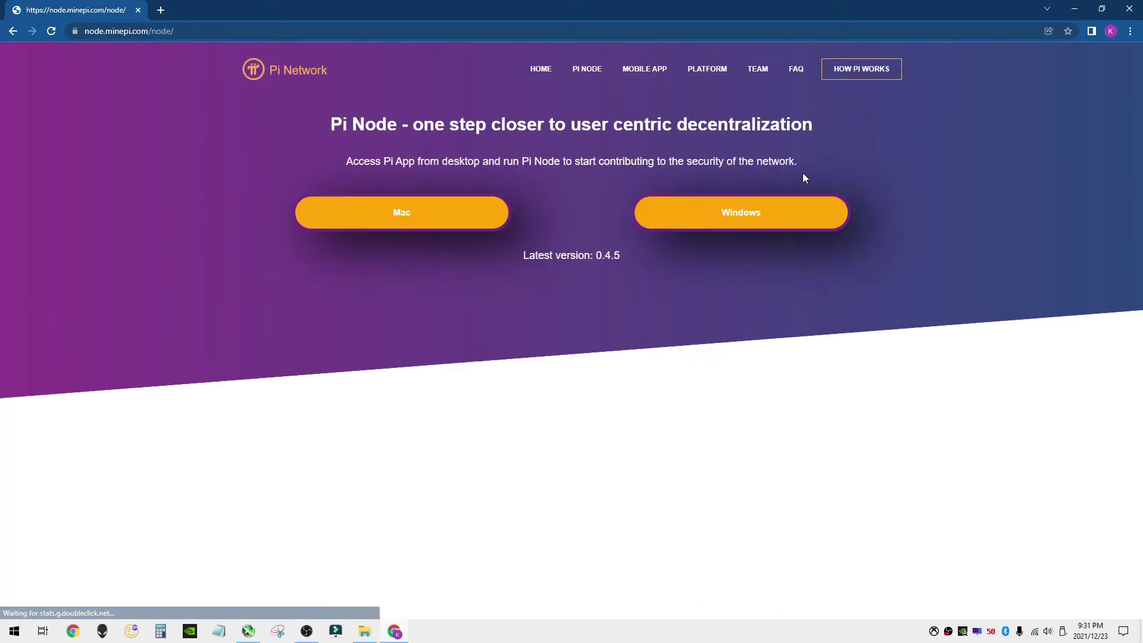
left_click(759, 222)
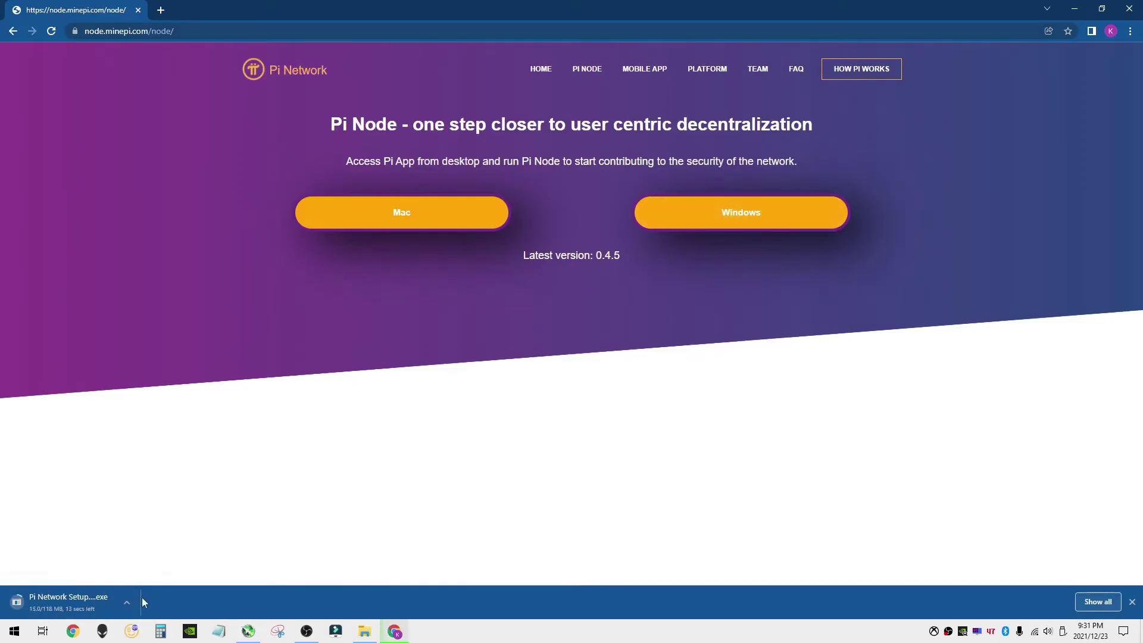
- Run Pi Network Setup 0.4.5.exe from the Downloads folder once the download finishes
left_click(365, 631)
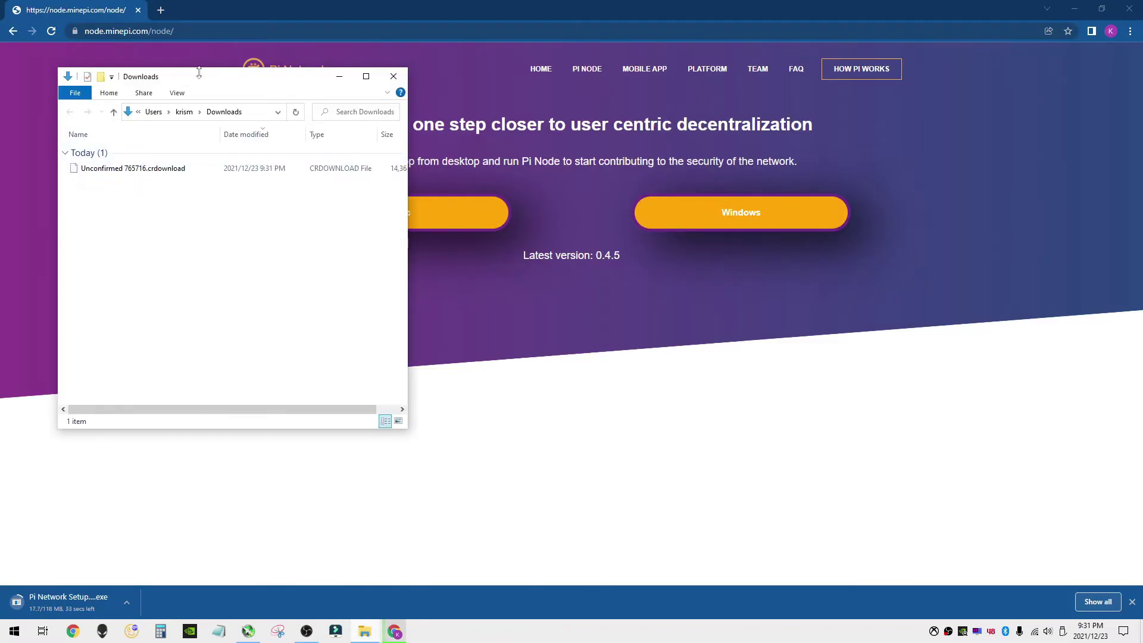
left_click_drag(199, 72, 928, 54)
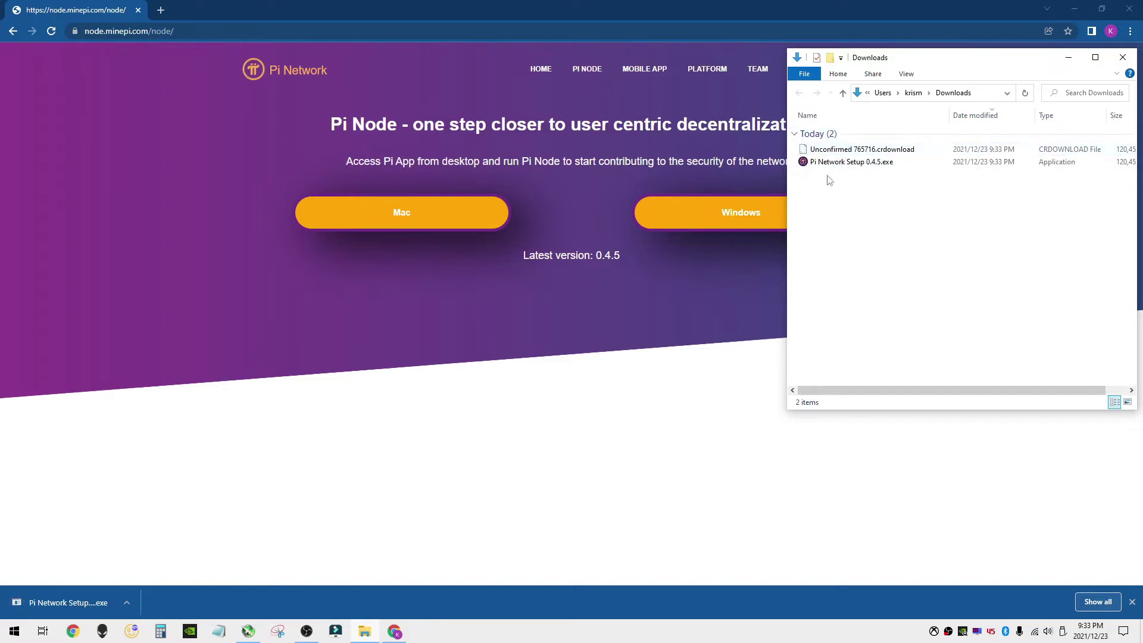
double_click(837, 162)
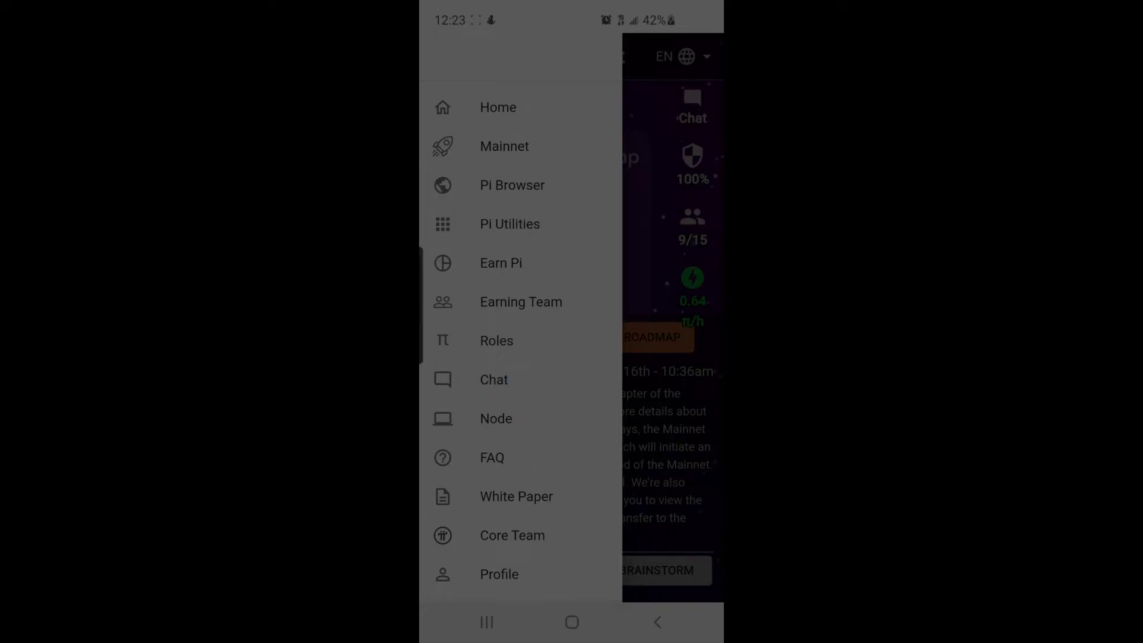
- Confirm the Pi Node sign-in from the Node section of the Pi mobile app
left_click(496, 419)
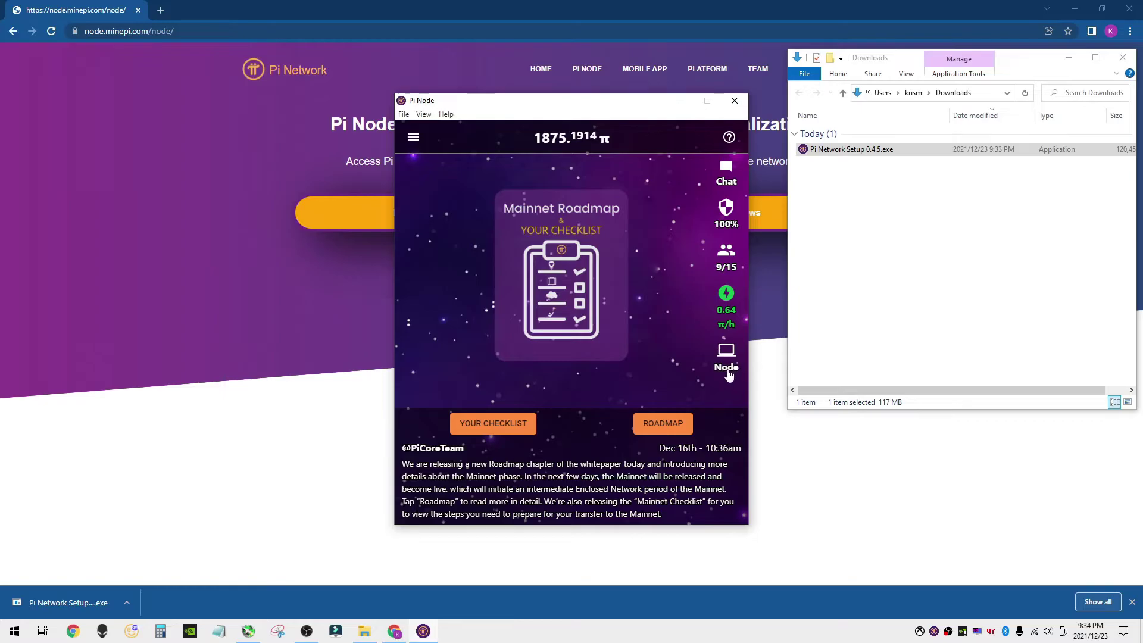
- Apply to run a Pi Node and follow the Install Docker step's Download Docker Desktop link
left_click(727, 356)
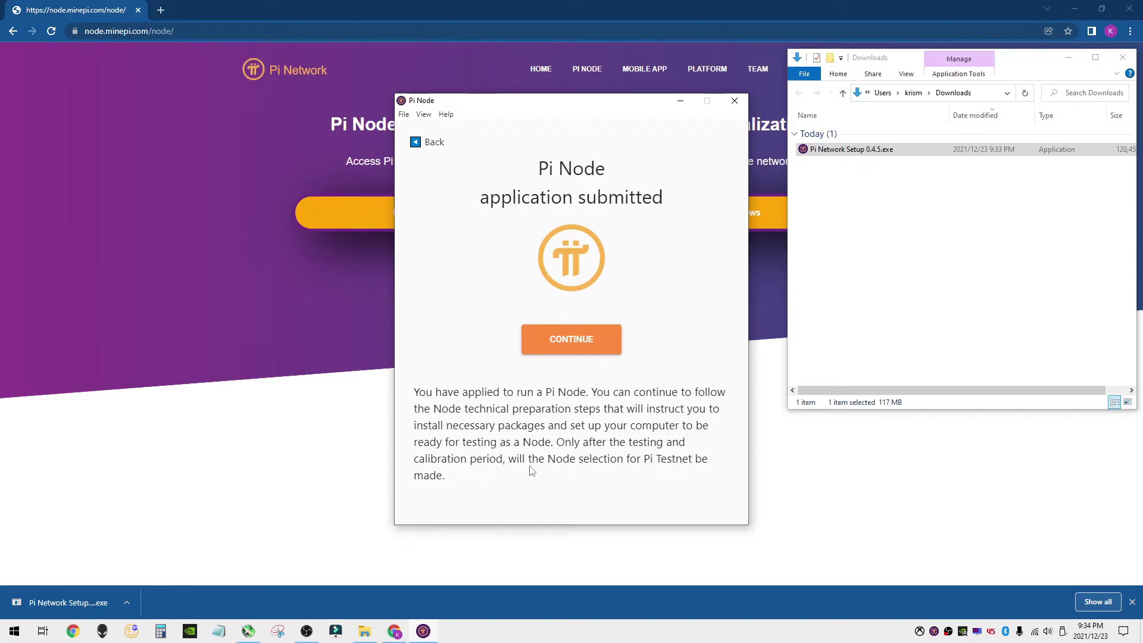
left_click(563, 349)
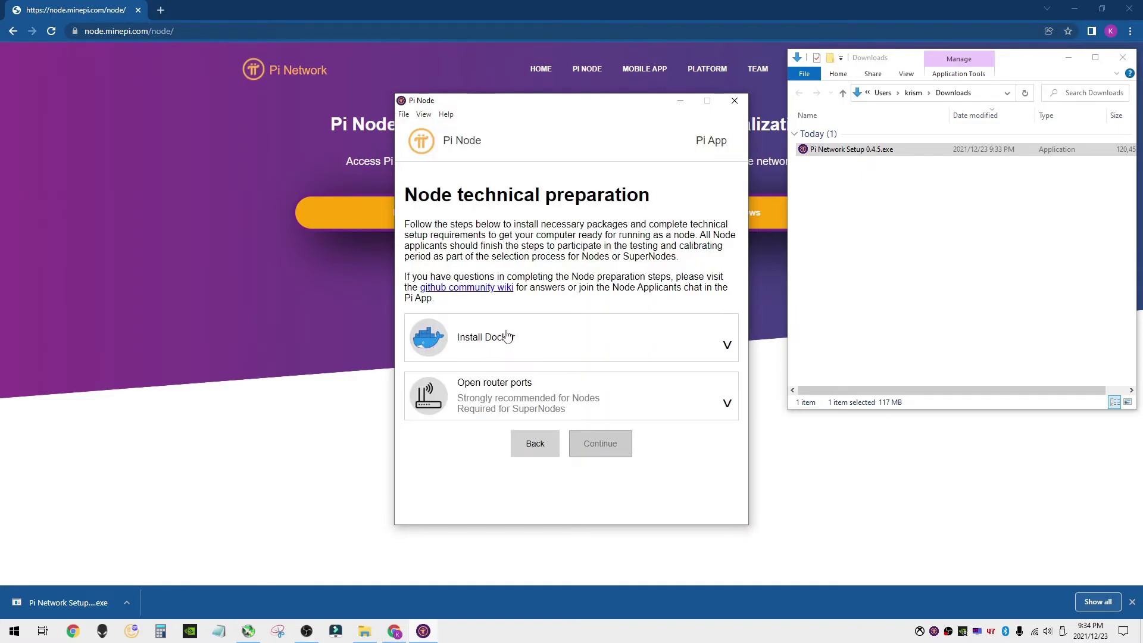
left_click(724, 346)
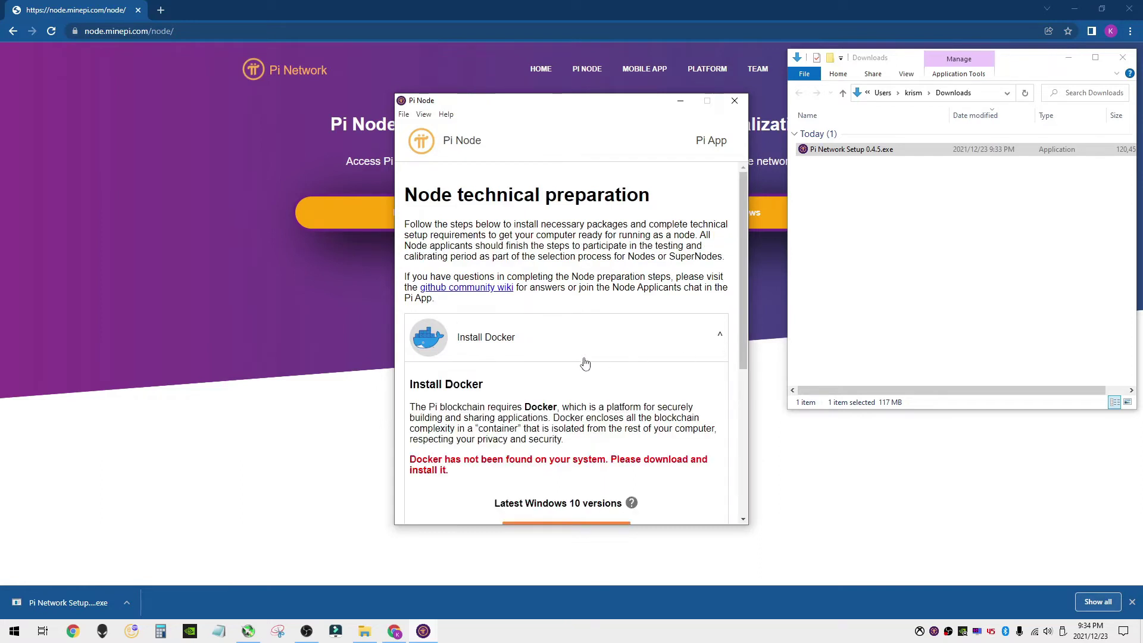
scroll(585, 366, "down", 2)
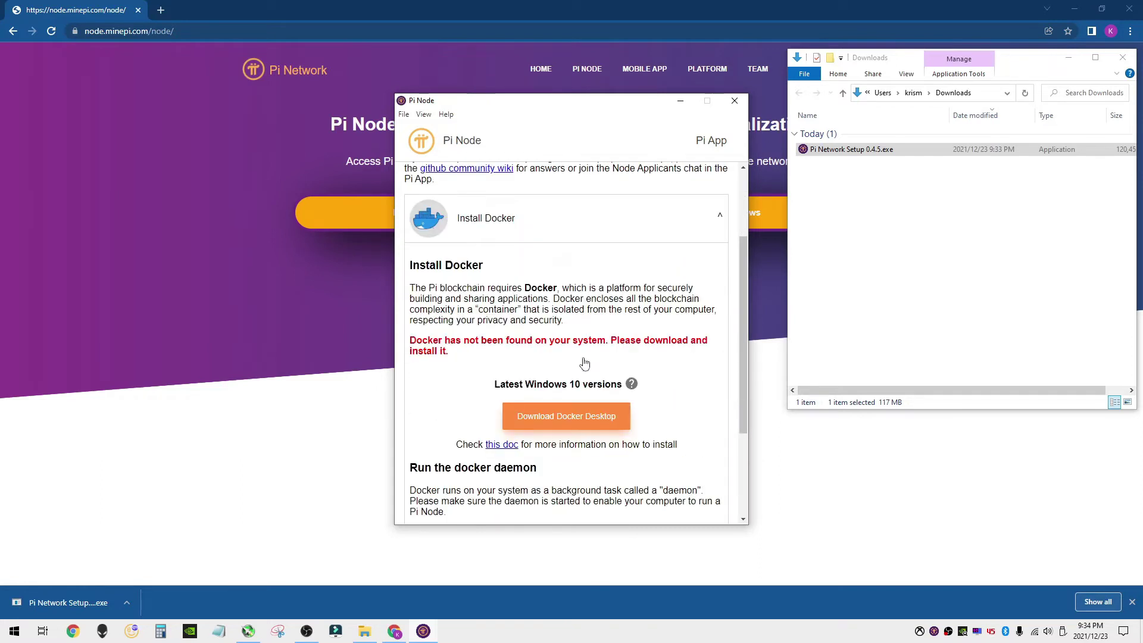
left_click(566, 418)
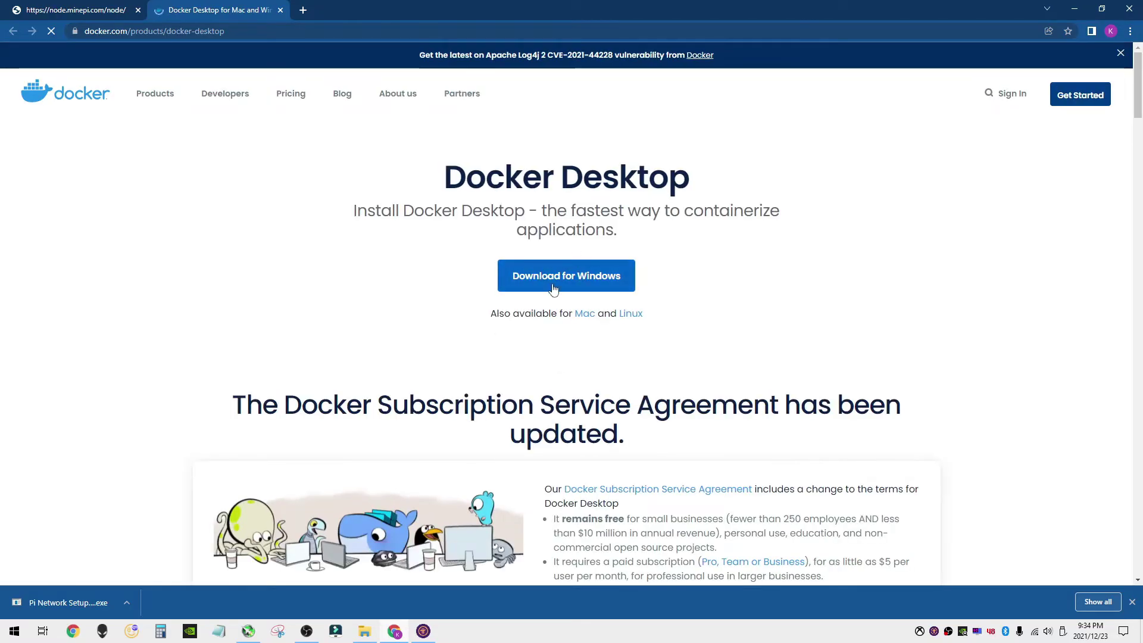
- Download the Docker Desktop for Windows installer and watch it arrive in Downloads
left_click(560, 283)
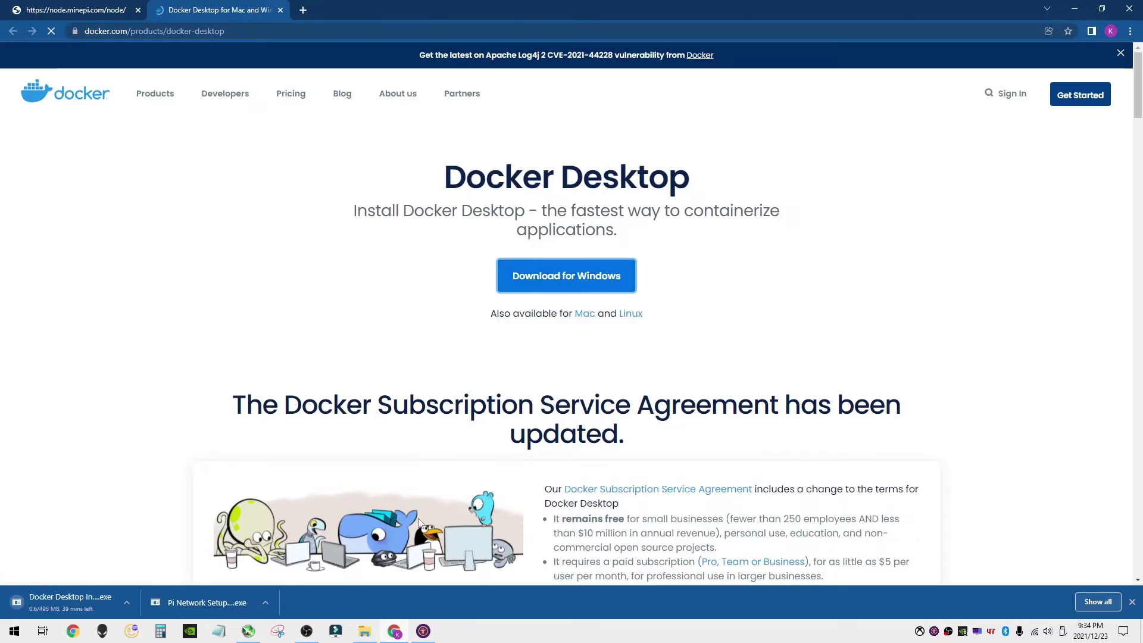
left_click(364, 632)
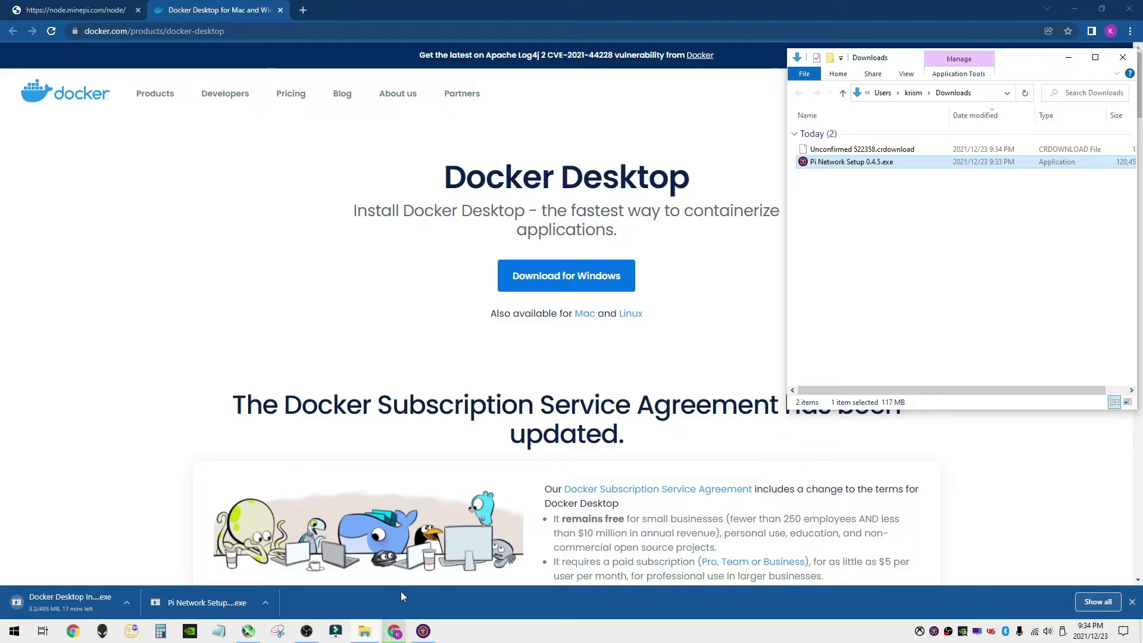
- Read the required TCP ports 31400–31409 under Pi Node's Open router ports instructions
left_click(422, 632)
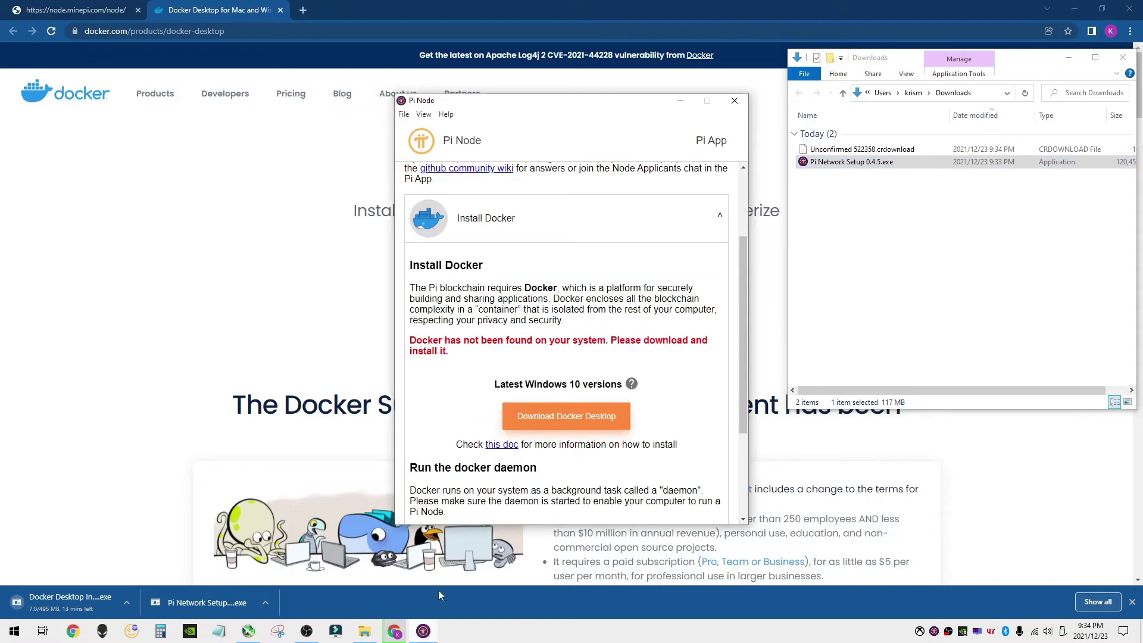
left_click(720, 216)
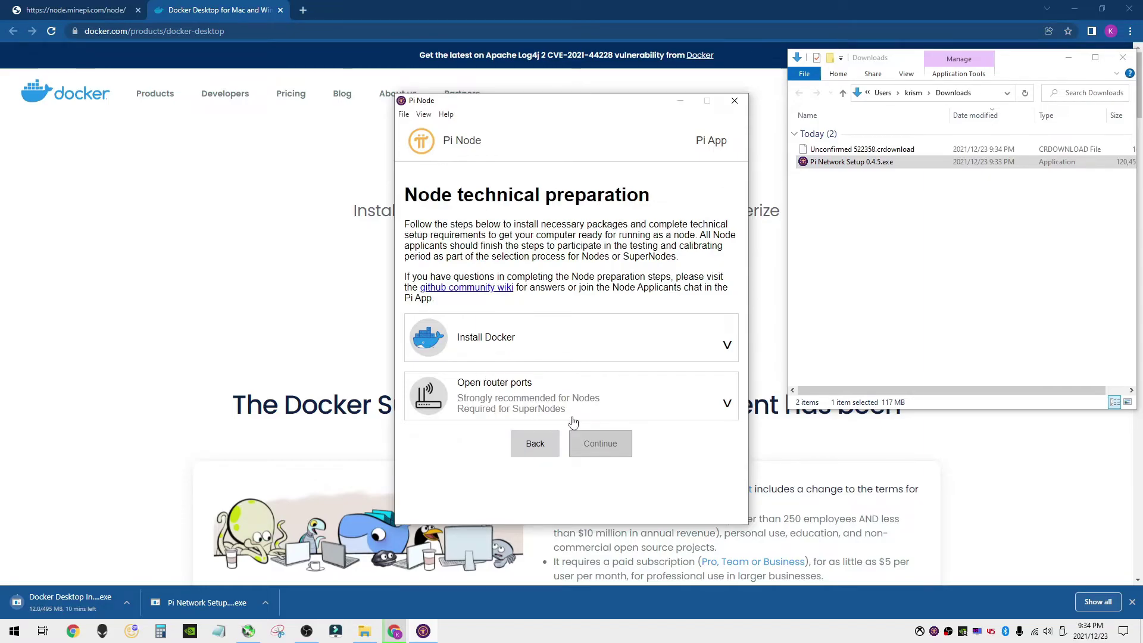
left_click(727, 406)
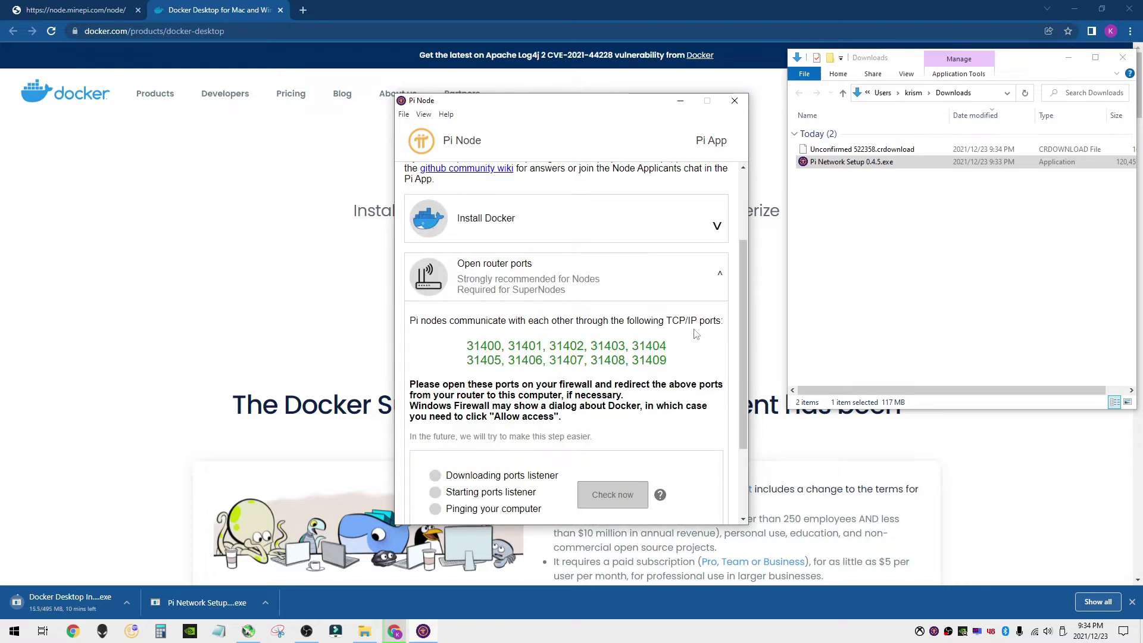
left_click_drag(467, 345, 505, 346)
left_click_drag(631, 360, 672, 363)
left_click_drag(467, 346, 501, 345)
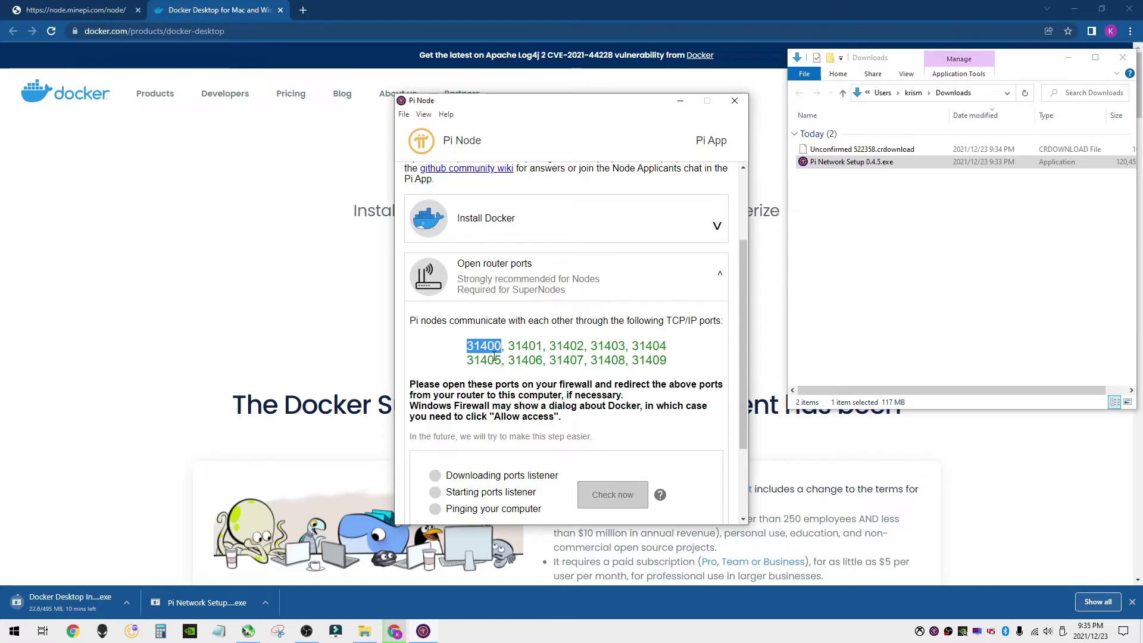
left_click(518, 344)
scroll(515, 328, "down", 1)
scroll(515, 321, "up", 1)
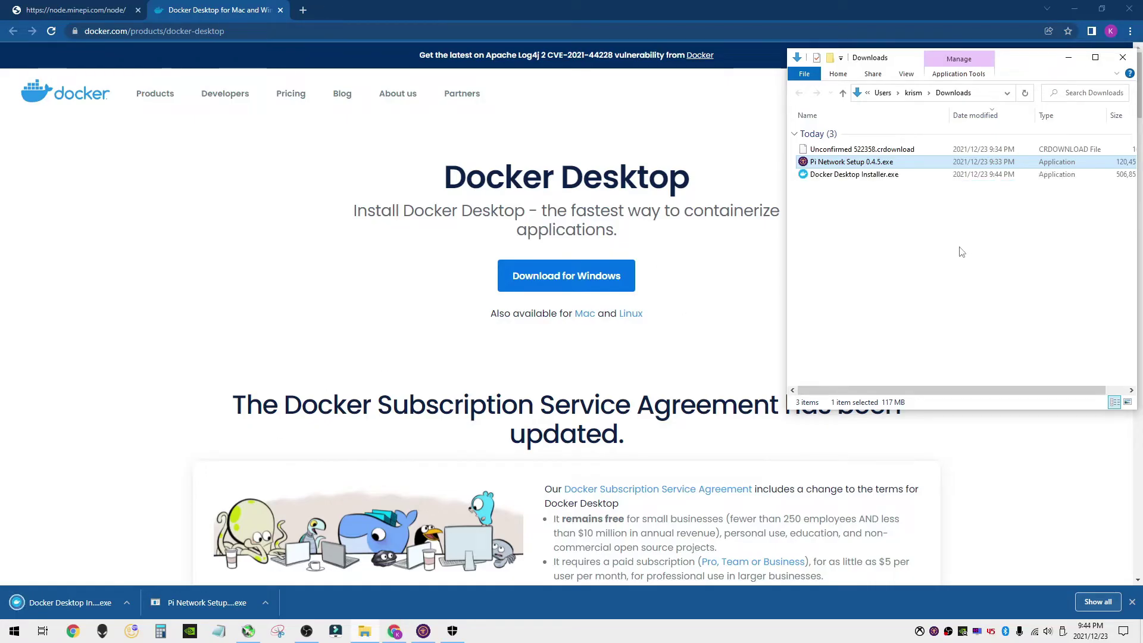
- Run Docker Desktop Installer.exe with the default WSL 2 and shortcut options, then launch Docker Desktop 4.3.2
left_click(848, 177)
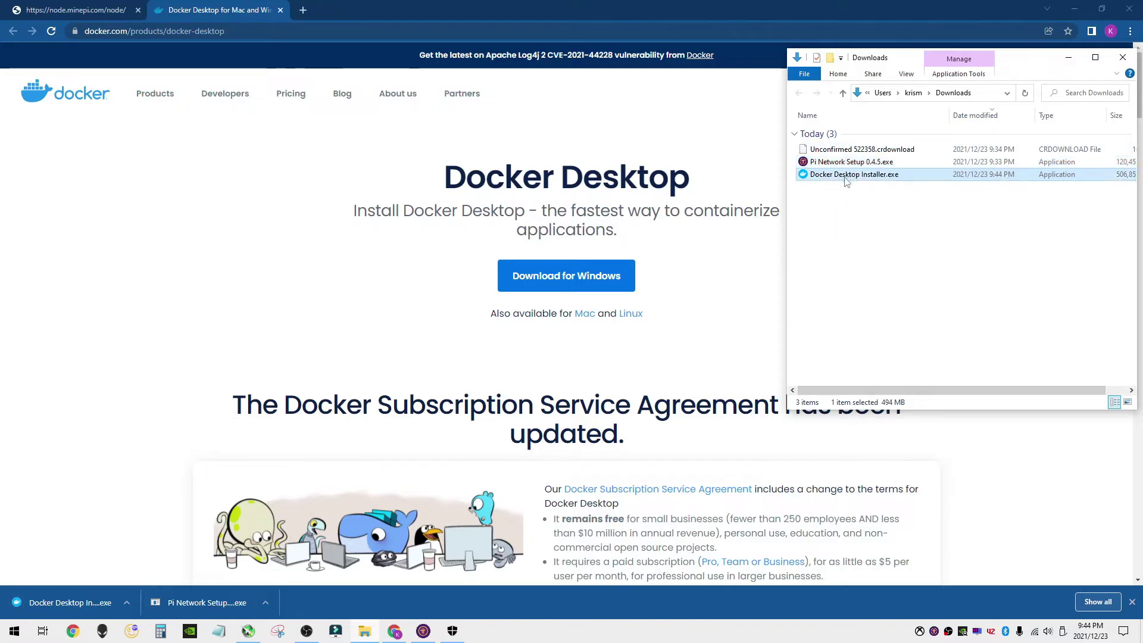
double_click(847, 176)
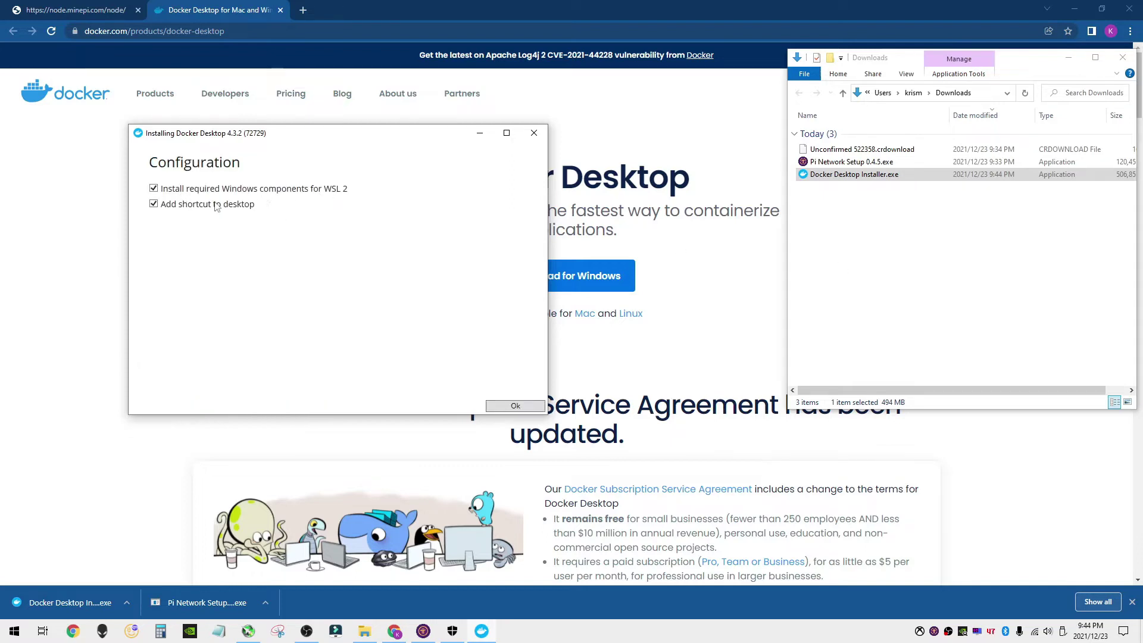
left_click(507, 408)
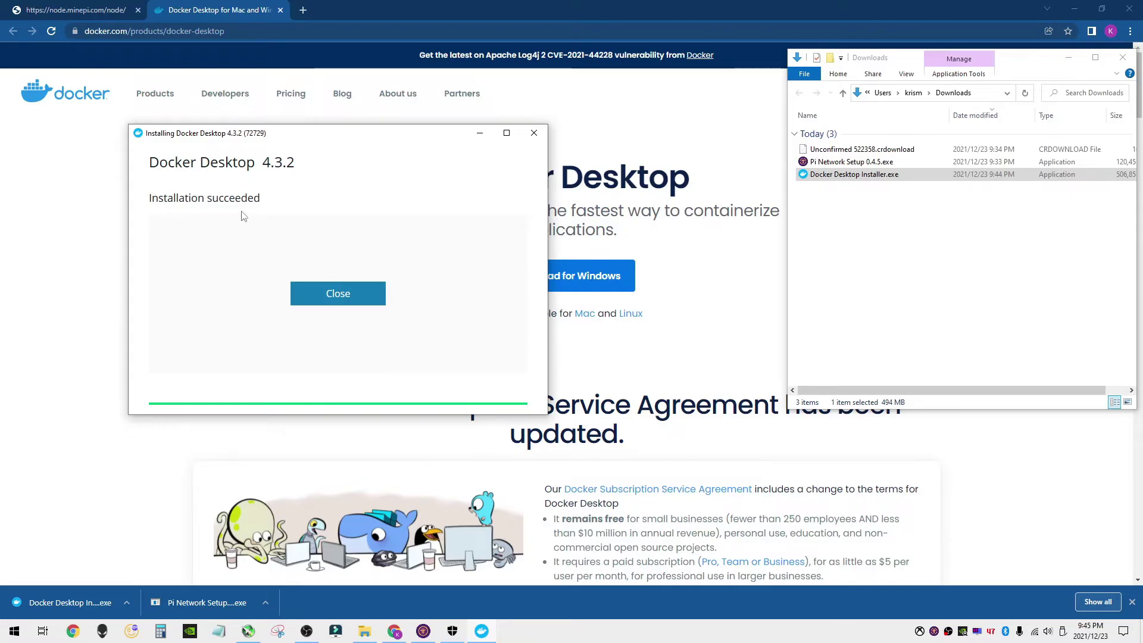
left_click(334, 294)
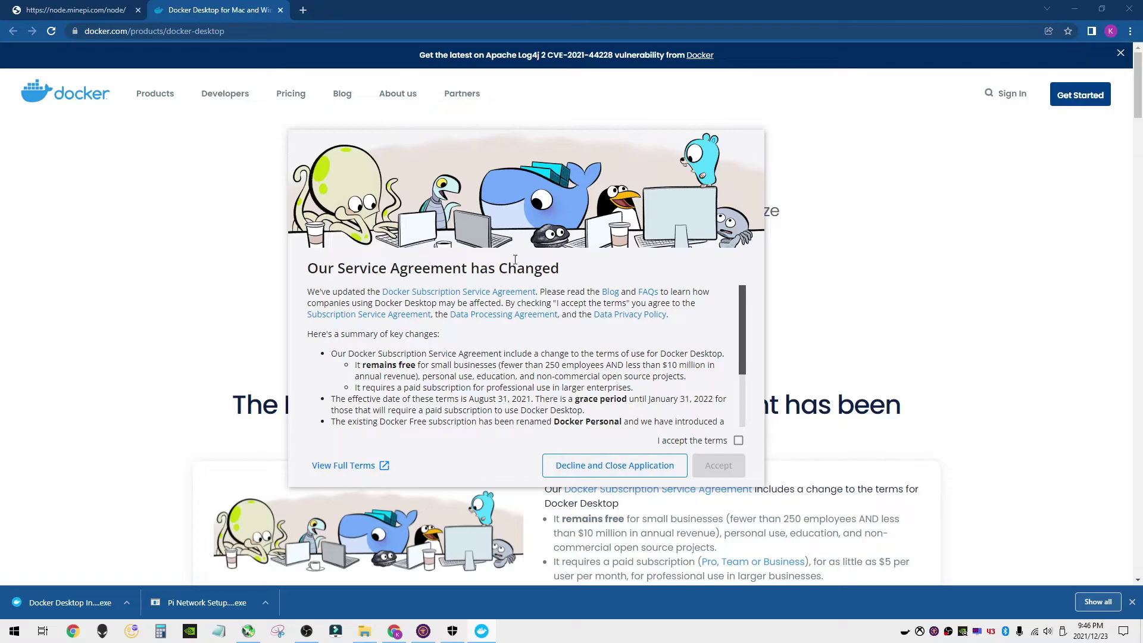
- Tick 'I accept the terms' and accept Docker's updated service agreement
left_click(738, 440)
left_click(707, 474)
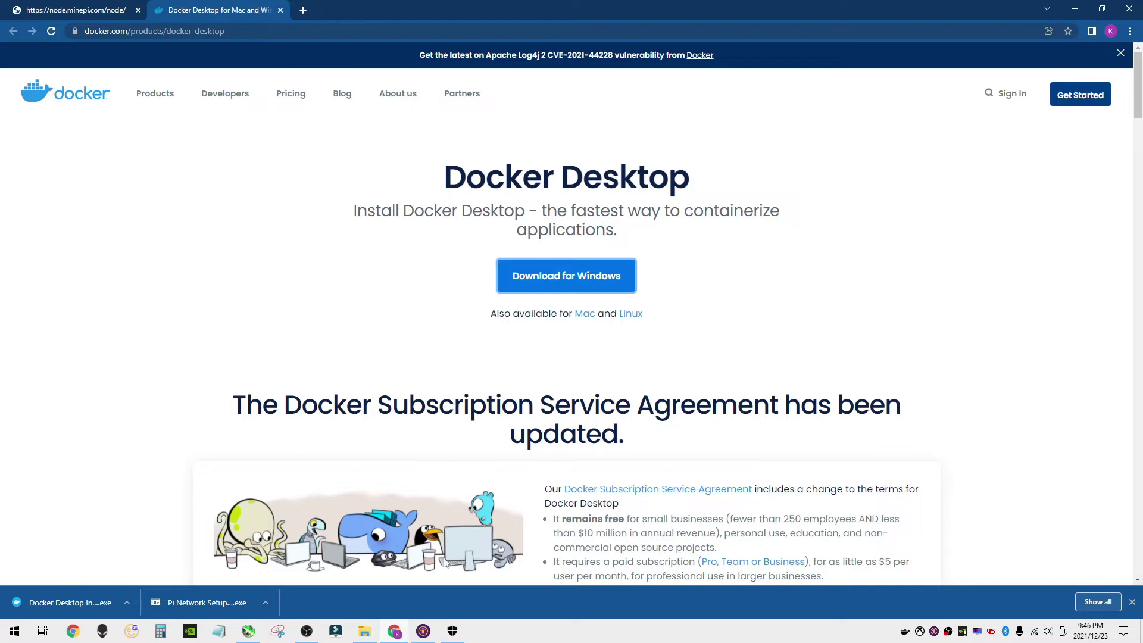
- Close the Pi Node window, then find 'docker' in Start and pin Docker Desktop to the taskbar
left_click(423, 631)
scroll(617, 368, "up", 5)
scroll(582, 316, "down", 10)
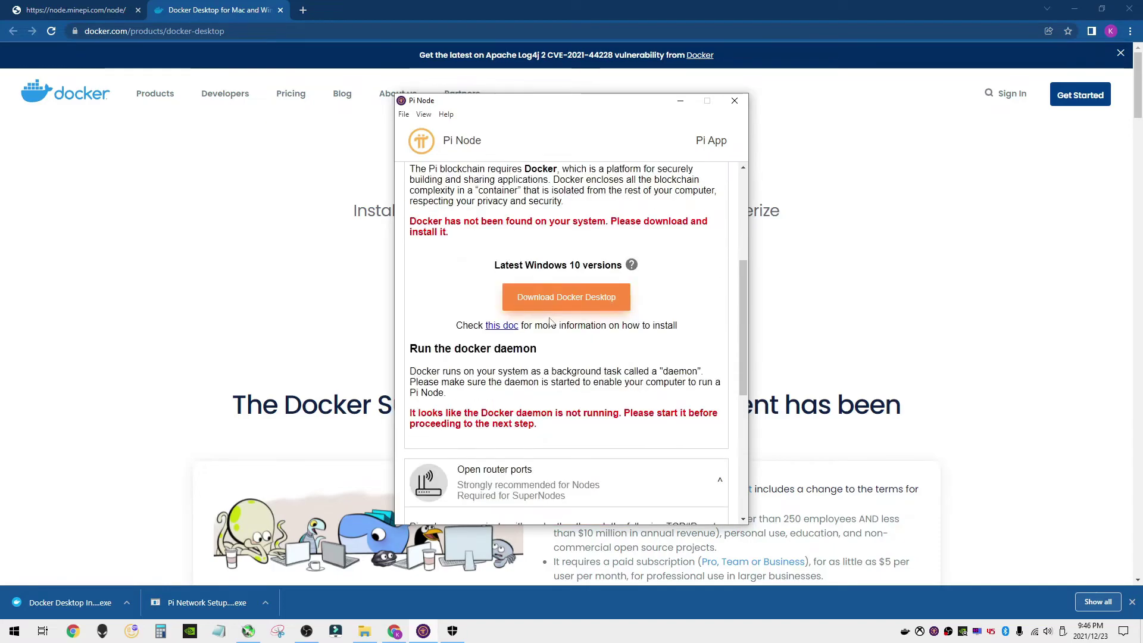
scroll(549, 334, "up", 3)
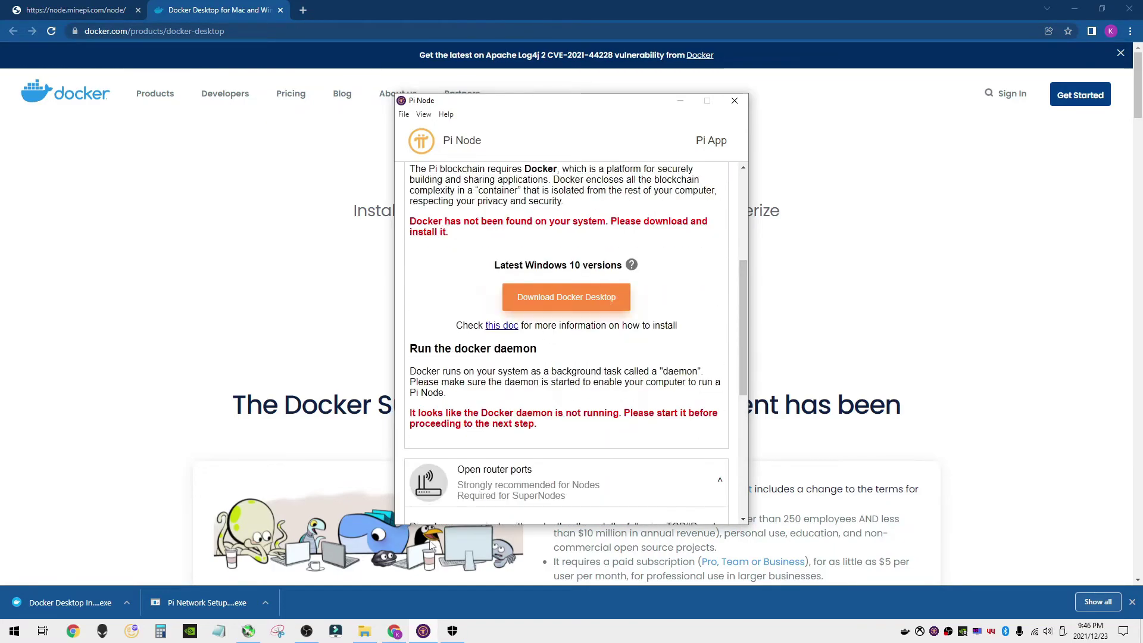
right_click(423, 631)
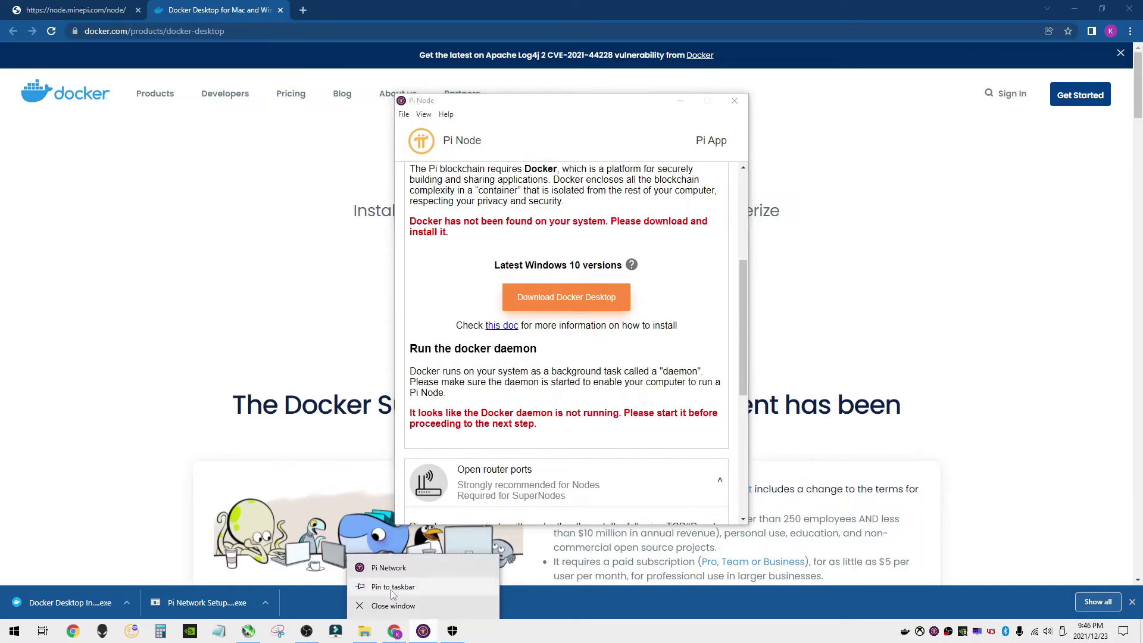
left_click(377, 588)
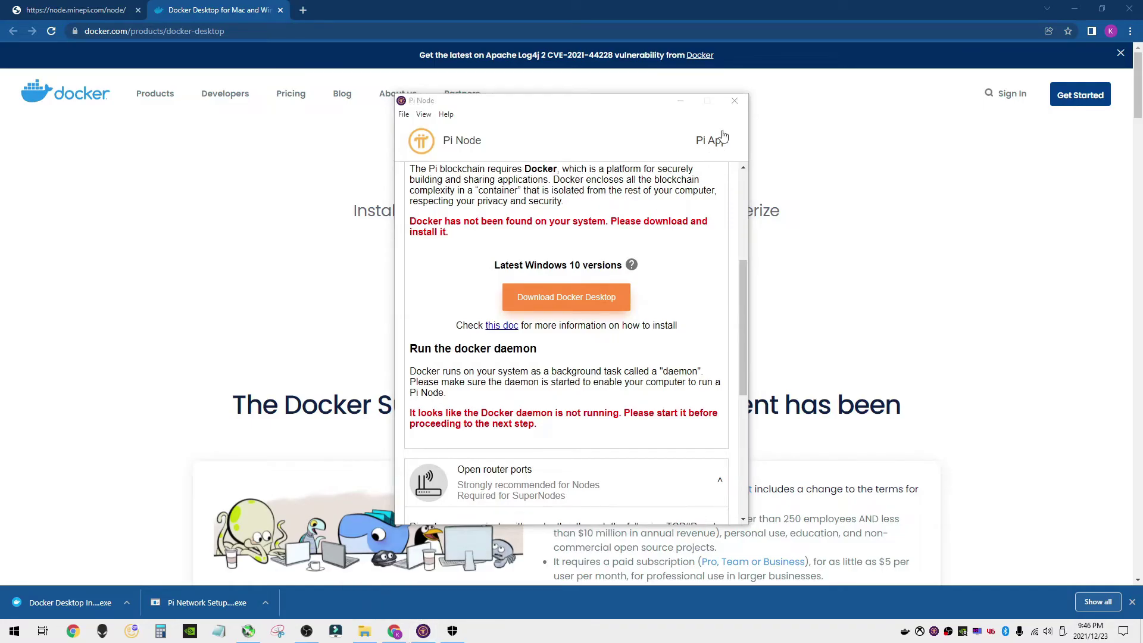
left_click(735, 100)
right_click(8, 628)
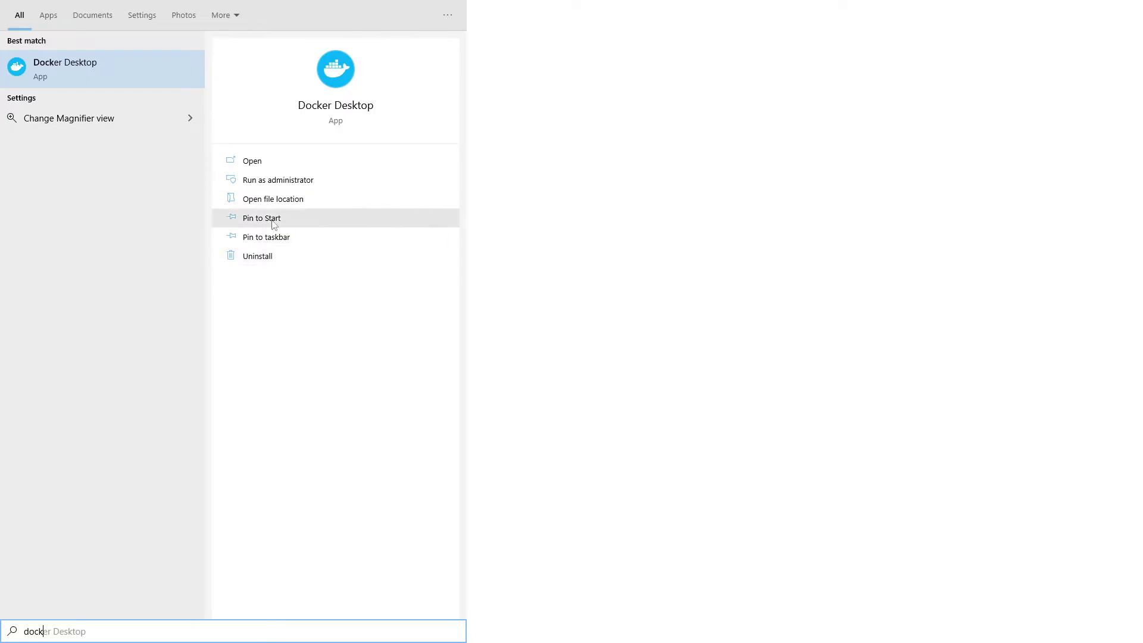
left_click(275, 246)
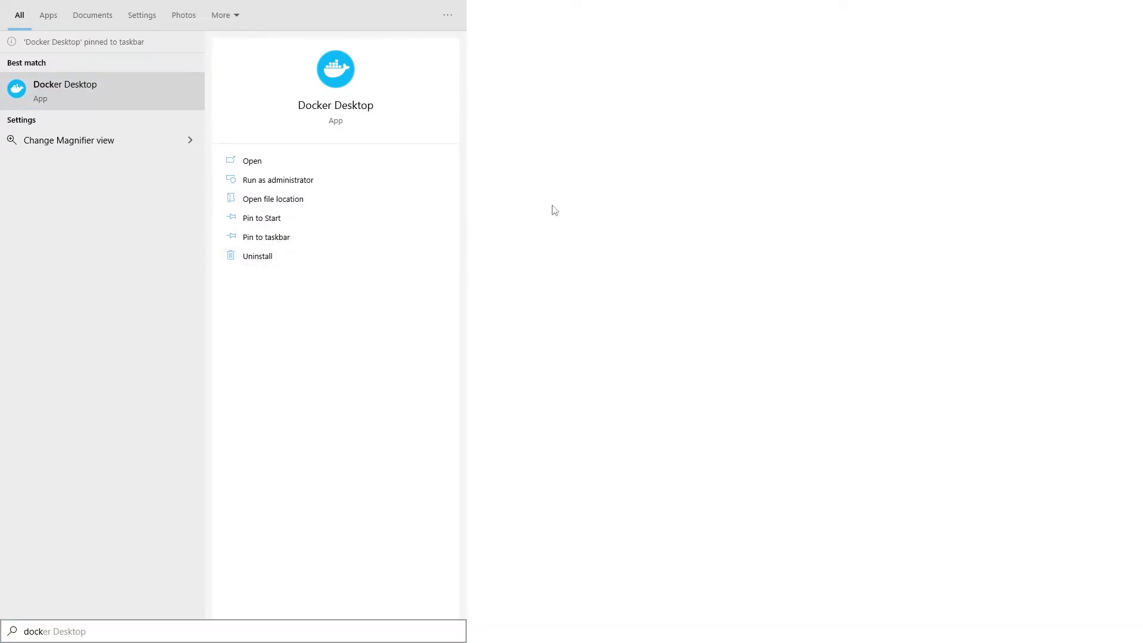
- Open Docker Desktop, wait for the engine to start, and skip the tutorial to Containers / Apps
left_click(262, 162)
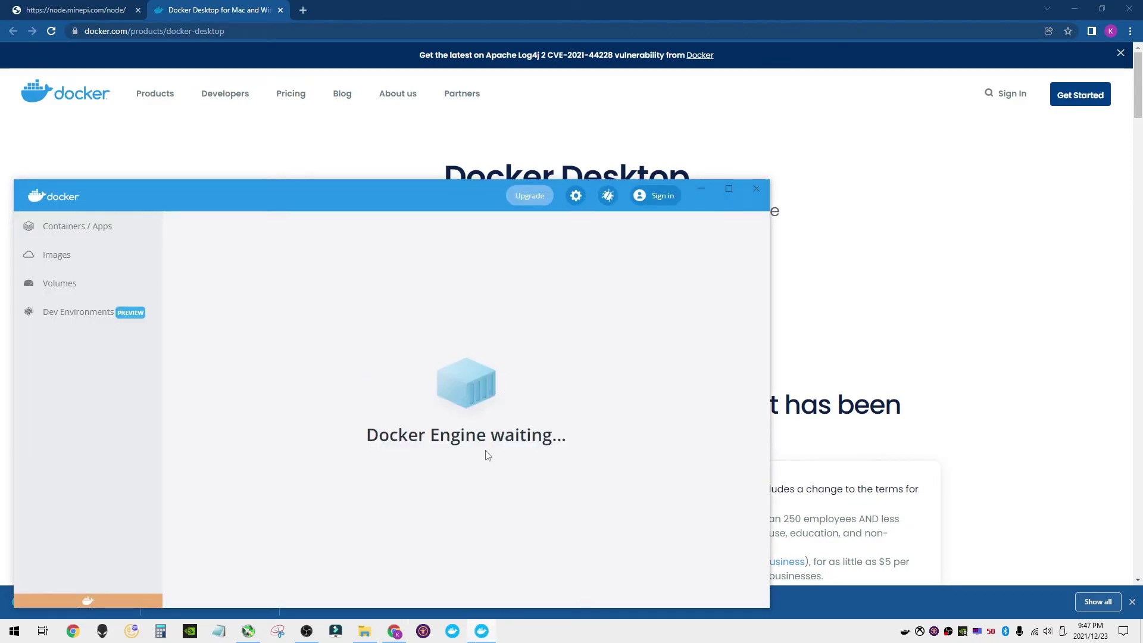
left_click_drag(327, 199, 319, 23)
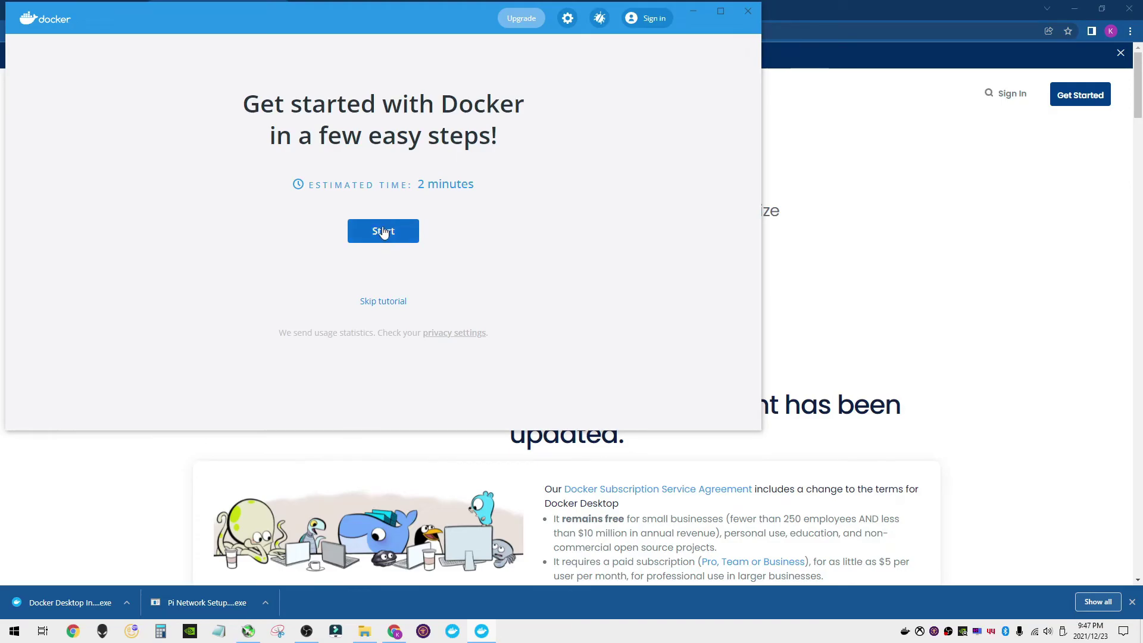
left_click(388, 305)
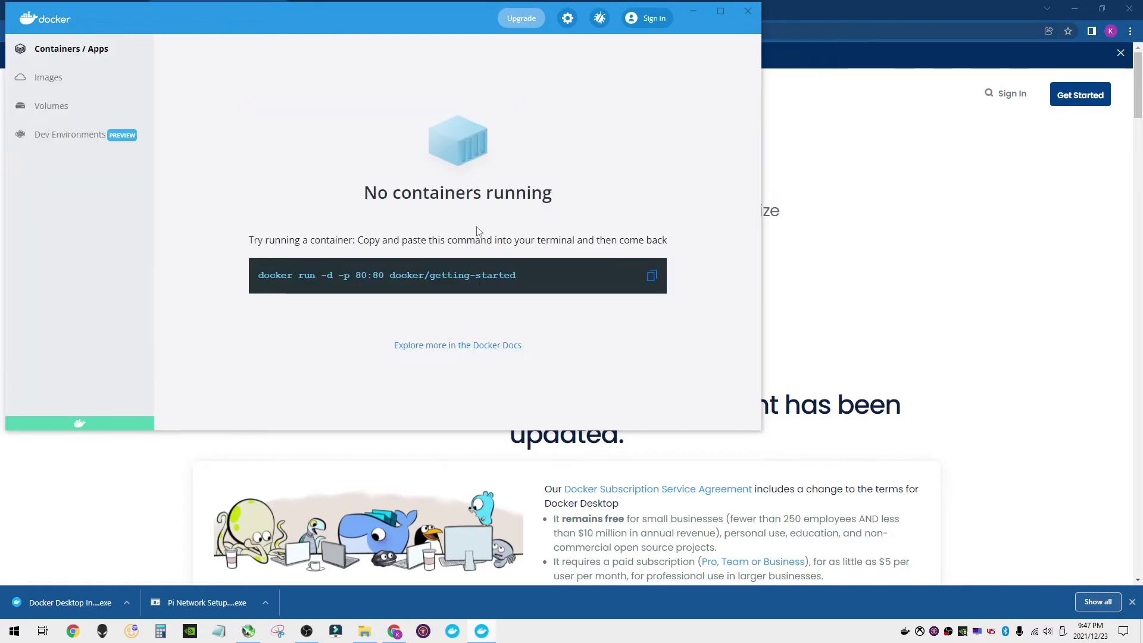
- Browse Docker Desktop's Images, Volumes, Containers and Dev Environments sections, ending on Images
left_click(49, 80)
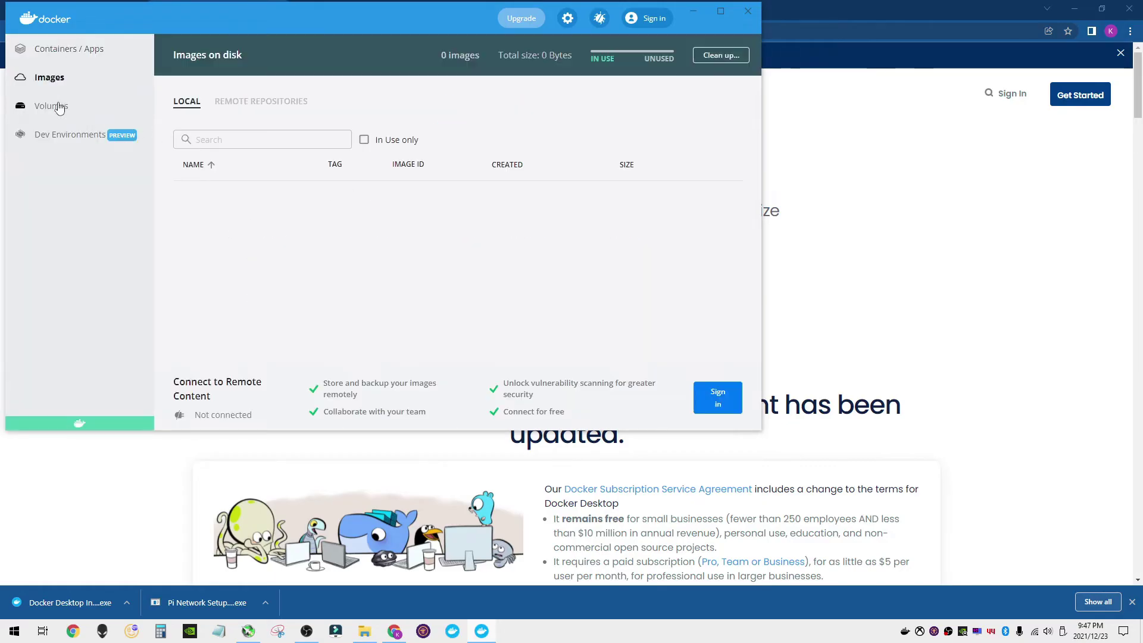
left_click(54, 113)
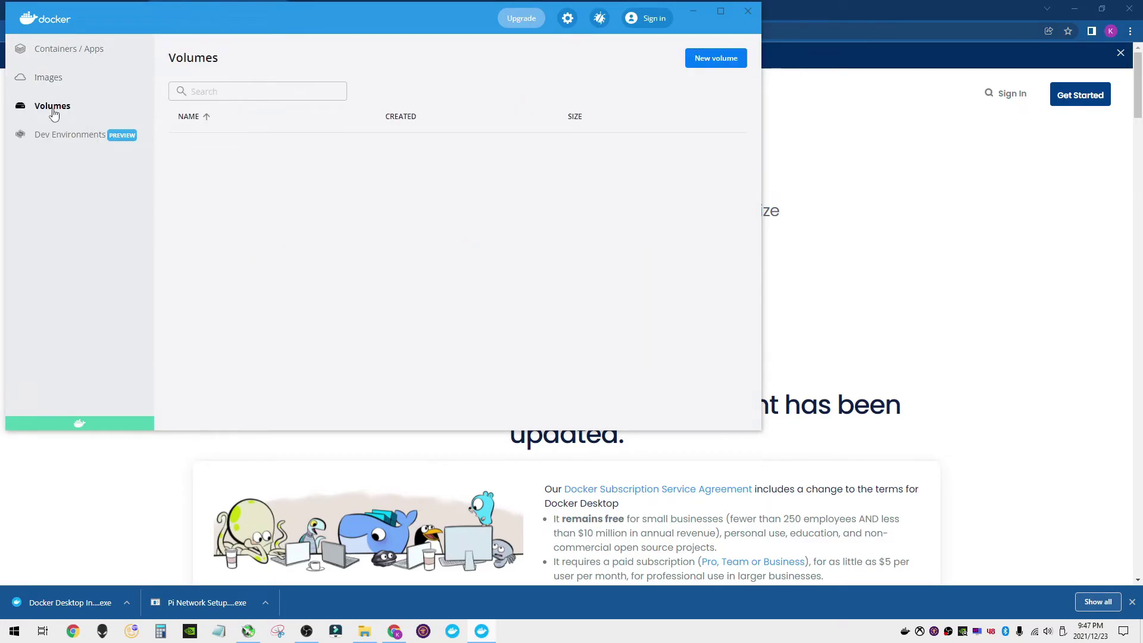
left_click(61, 54)
left_click(51, 82)
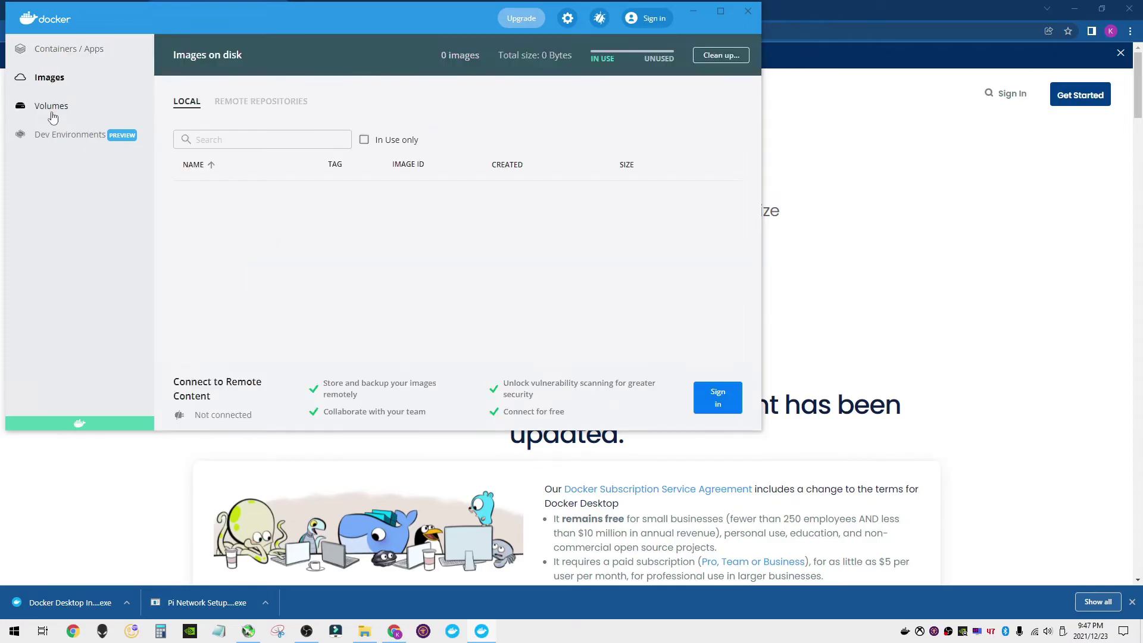
left_click(51, 112)
left_click(60, 139)
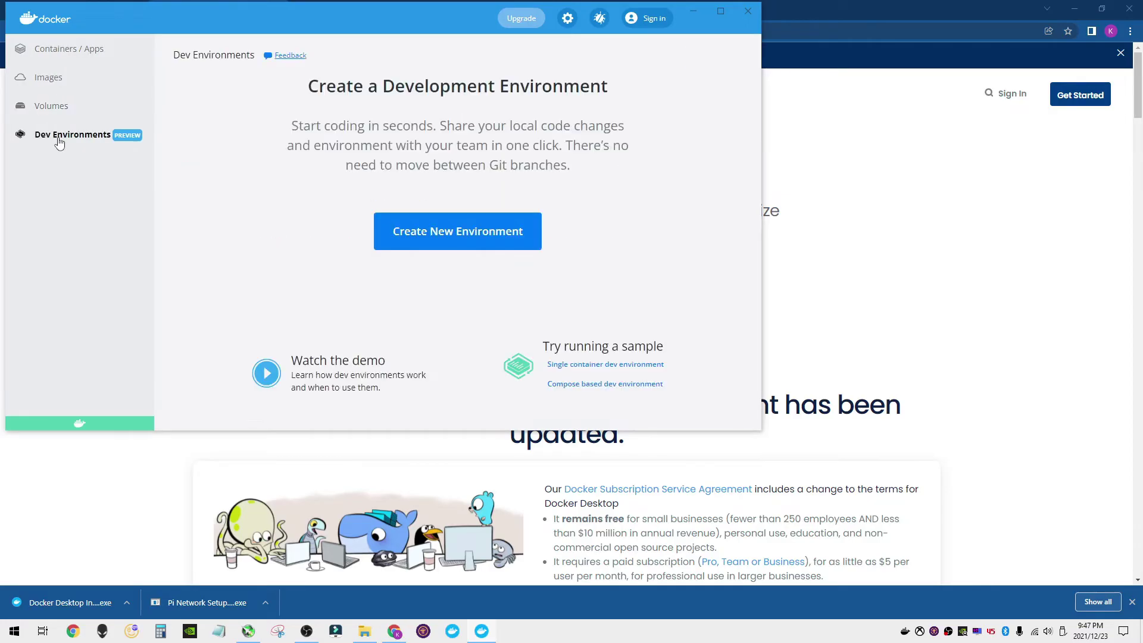
left_click(53, 107)
left_click(50, 83)
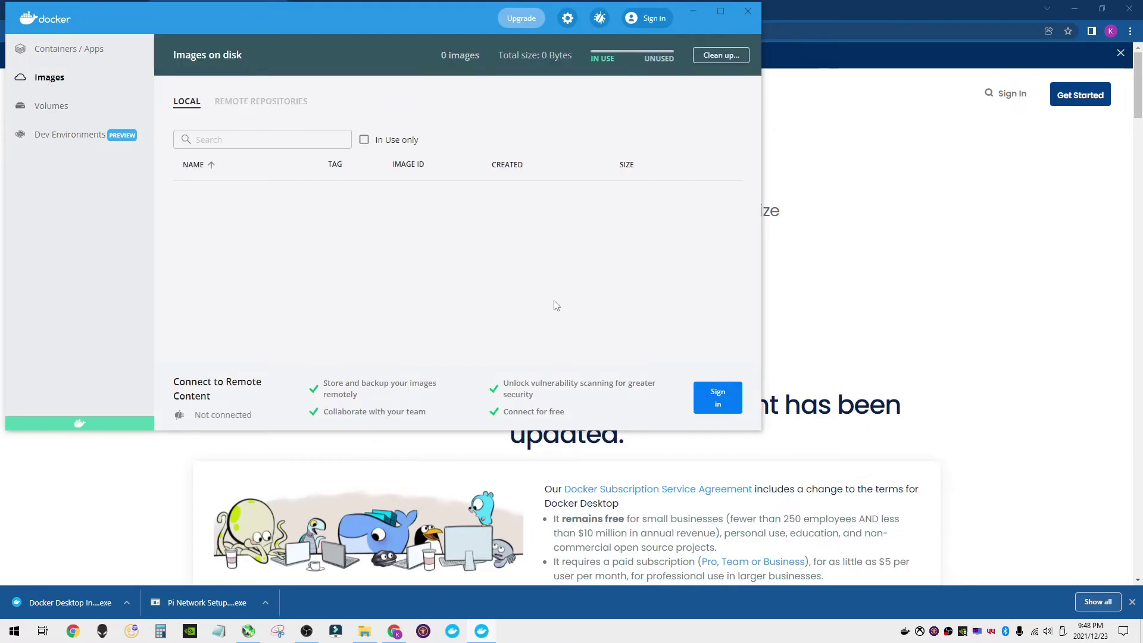
- Sign in to Docker Desktop with the Docker ID and its password
left_click(717, 397)
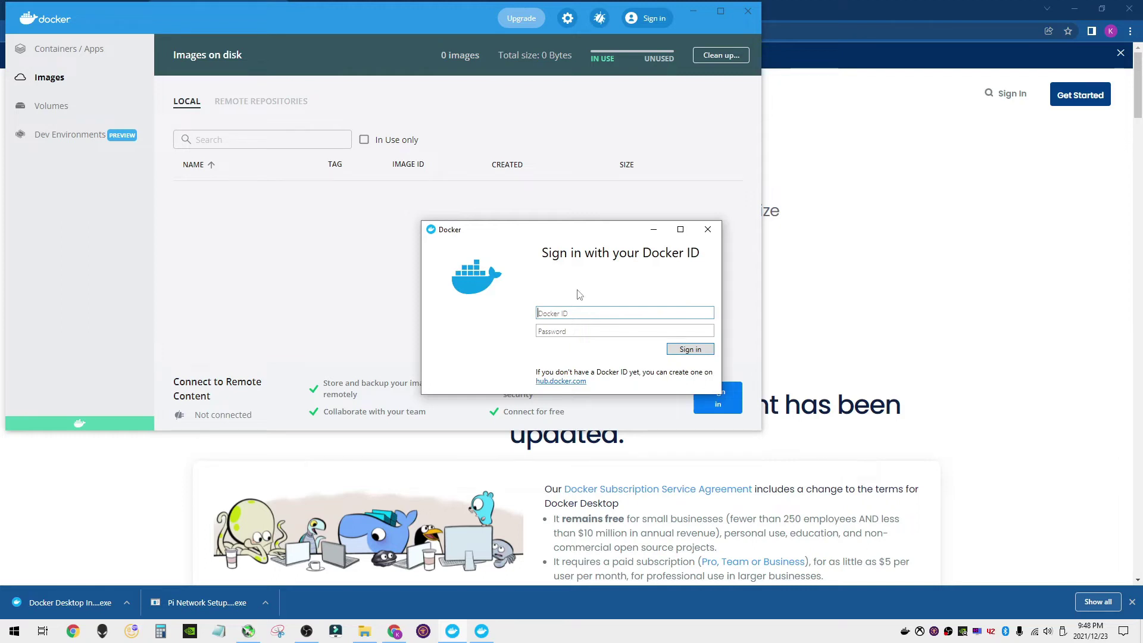
type("allboutmining")
key("Tab")
type("•")
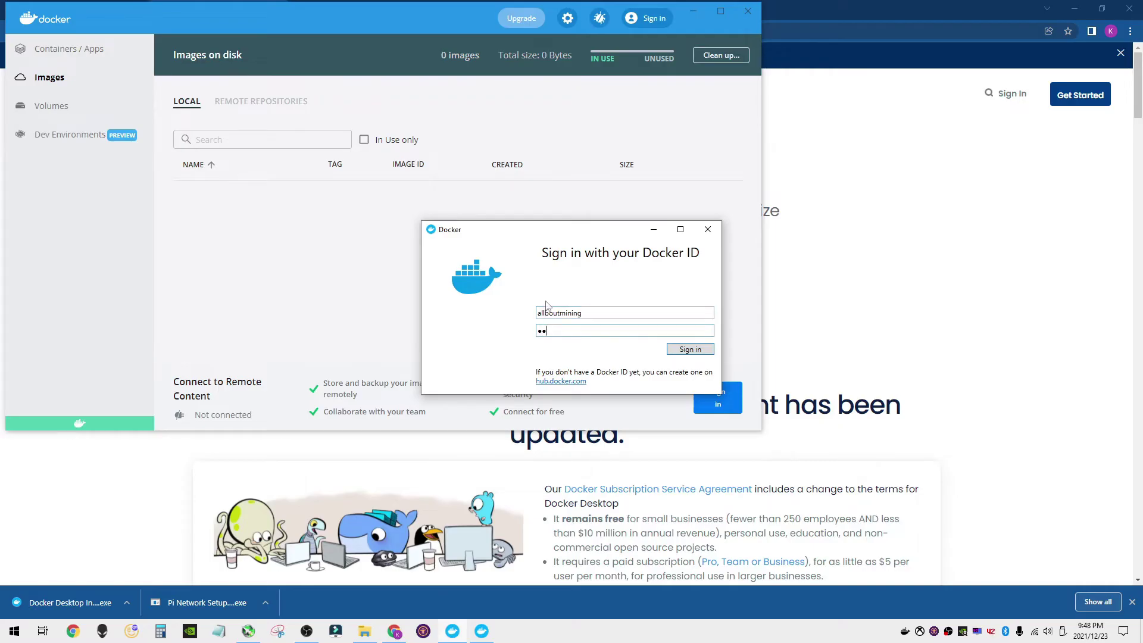
type("•••••")
key("Return")
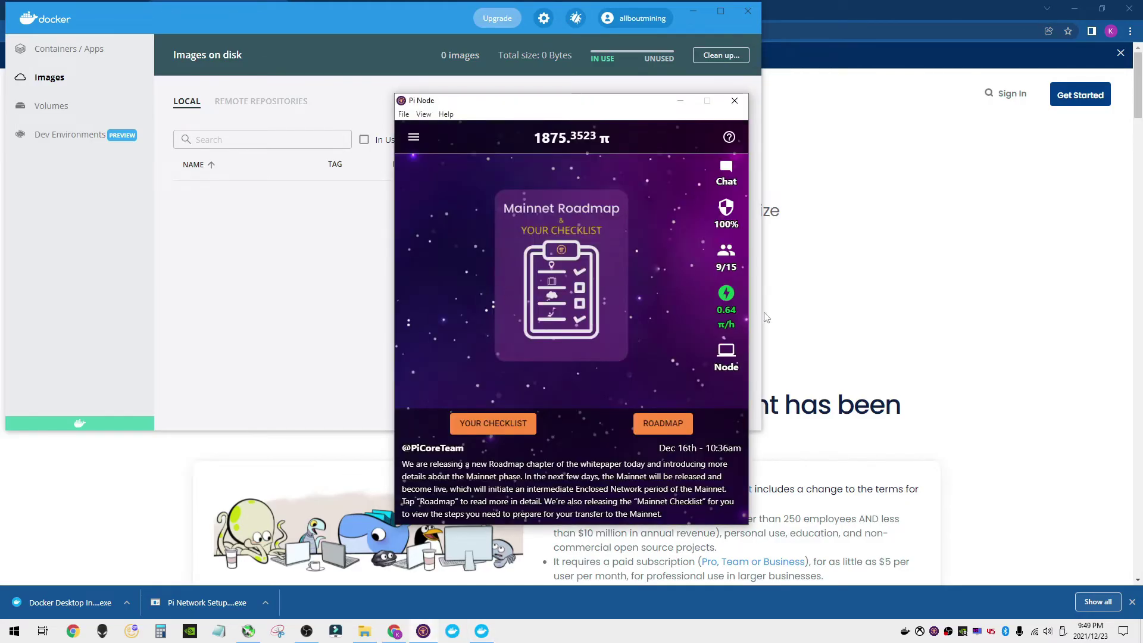
- Open Pi Node's node preparation steps and expand Install Docker, which reports Docker not found
left_click(725, 359)
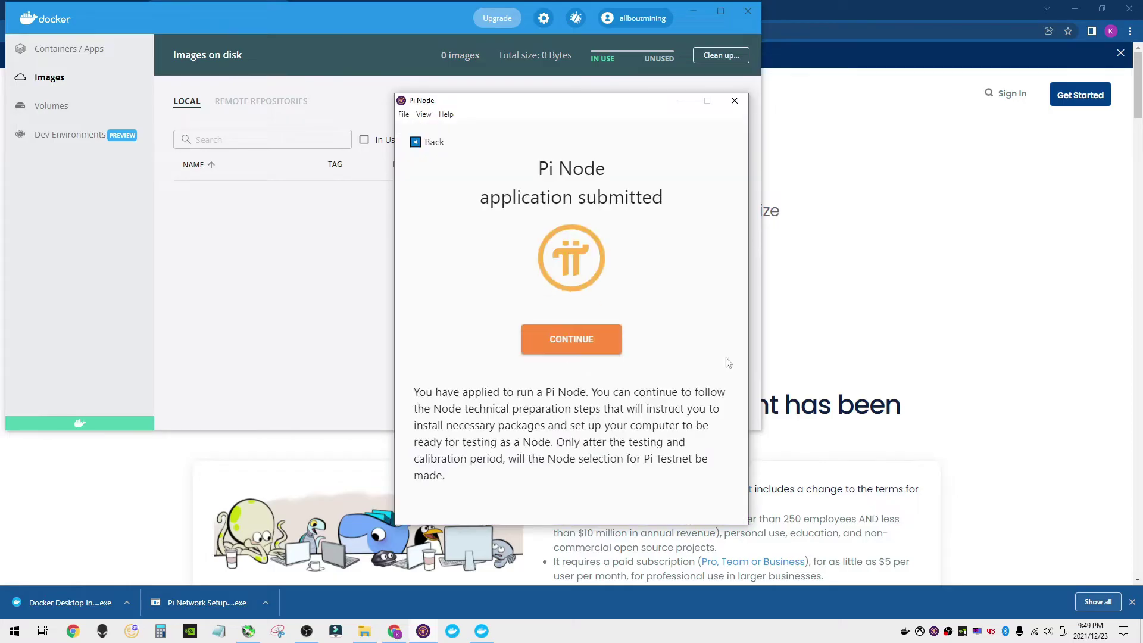
left_click(575, 344)
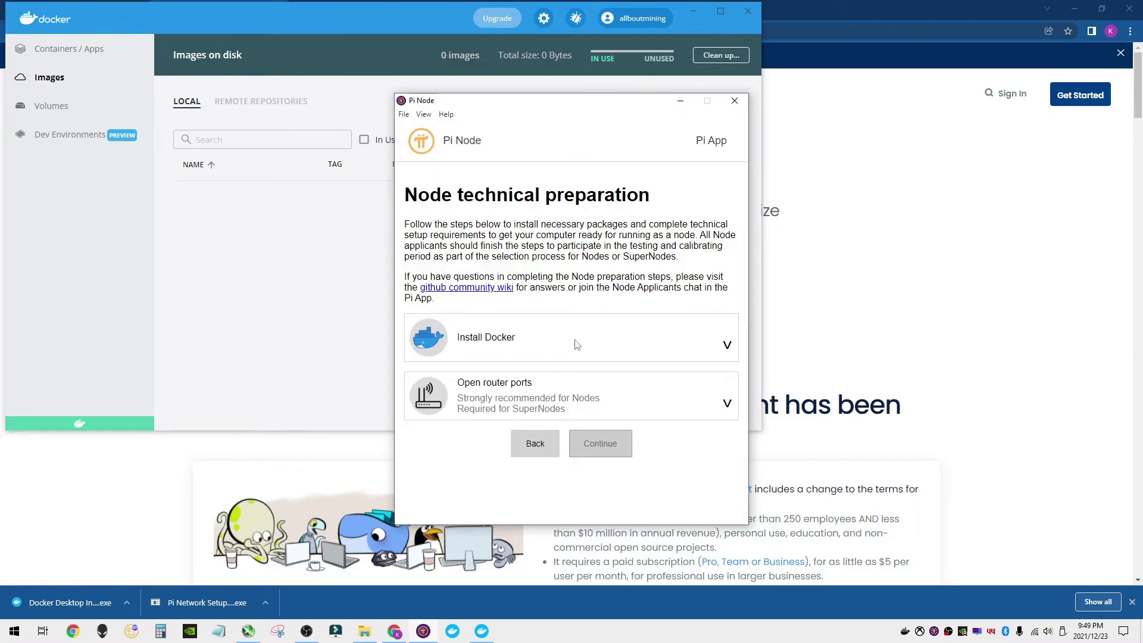
left_click(731, 346)
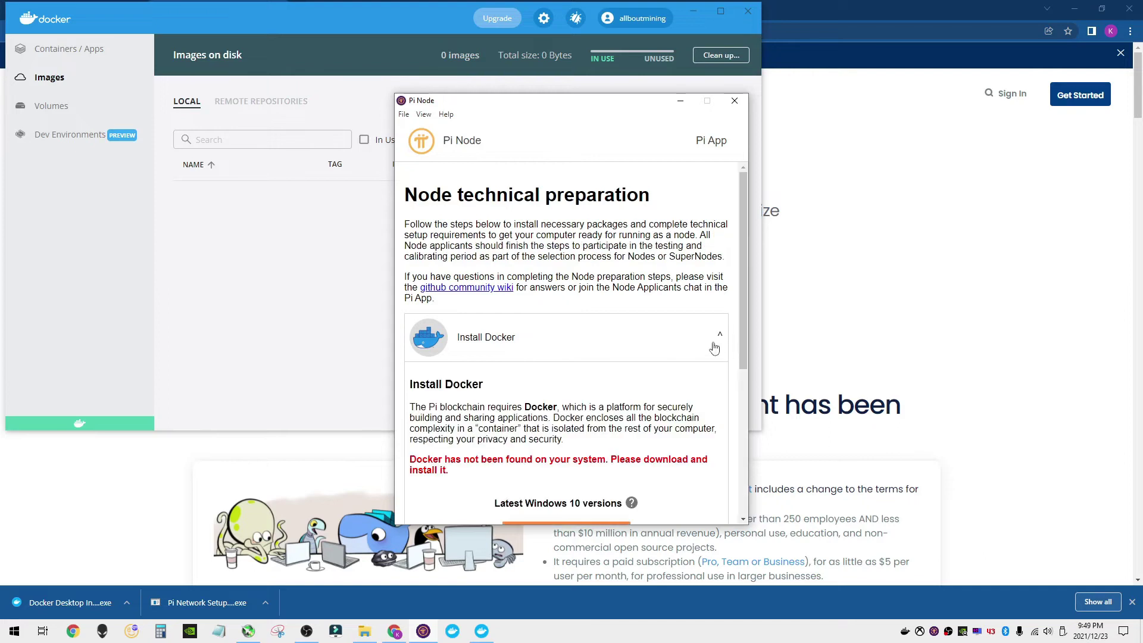
scroll(593, 347, "down", 3)
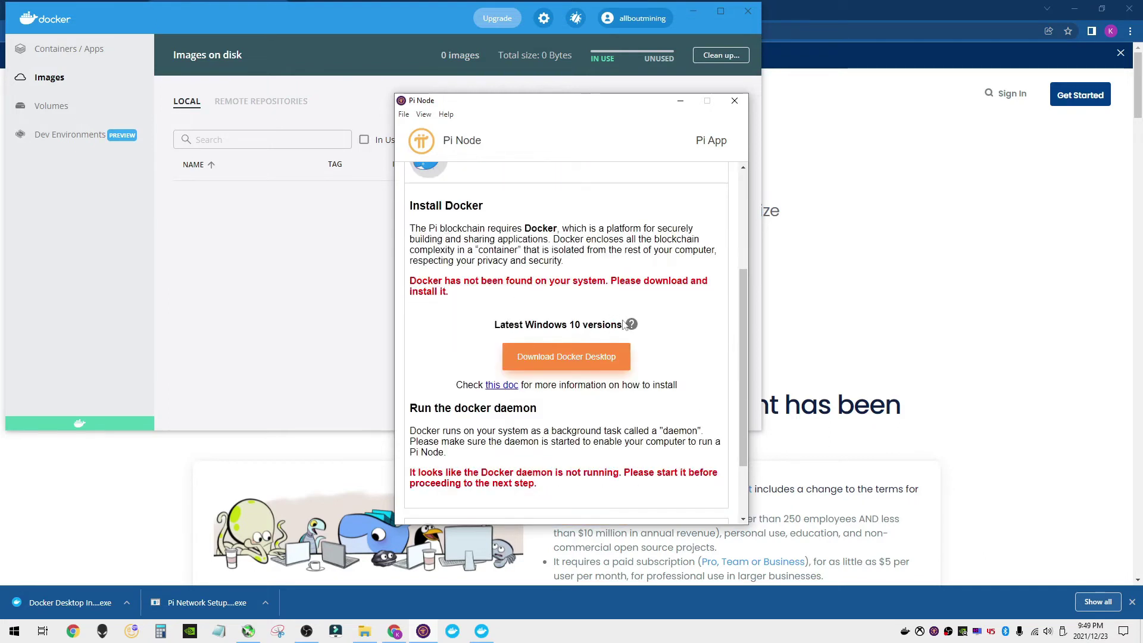
scroll(448, 223, "up", 1)
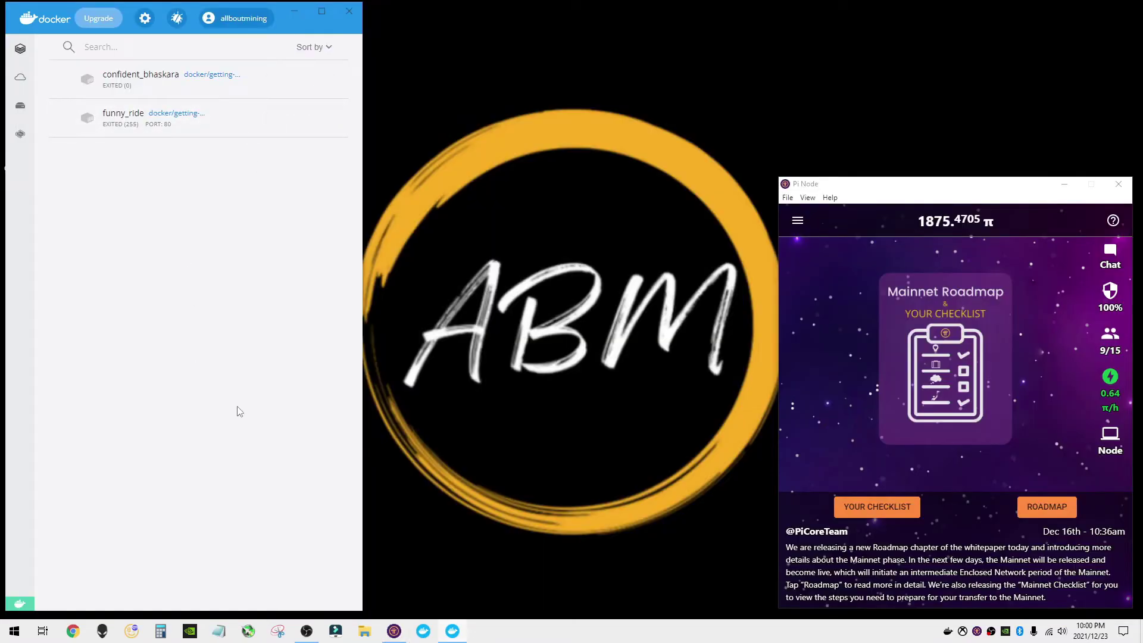
- Switch the Pi Node node off and back on for testing
left_click(1110, 441)
left_click(958, 424)
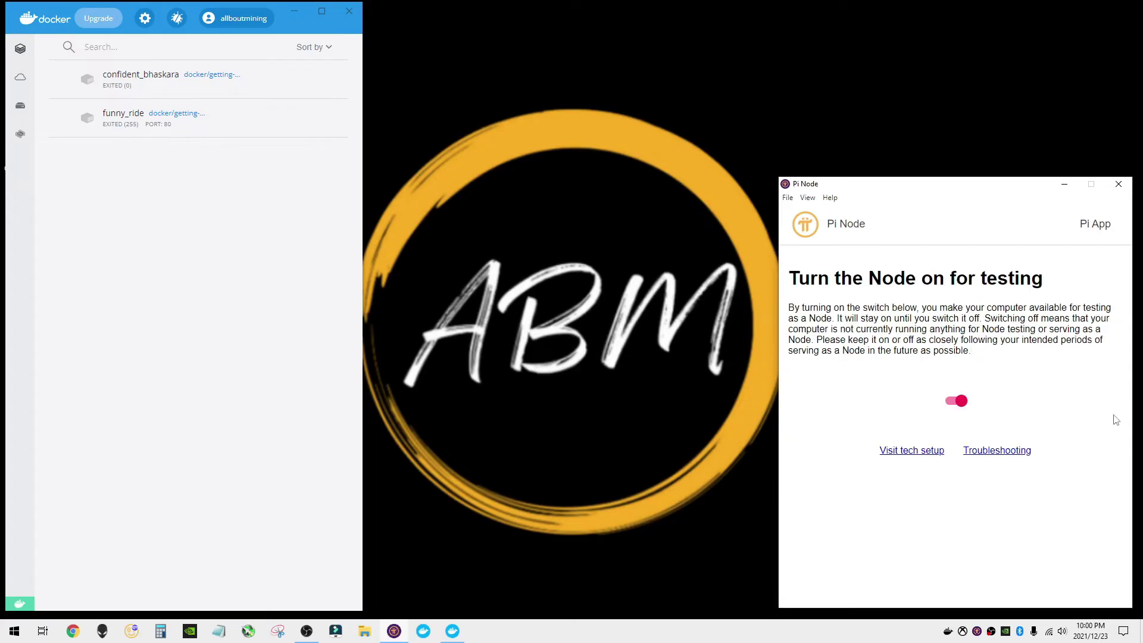
left_click_drag(808, 278, 1054, 282)
left_click(872, 303)
left_click_drag(789, 307, 1109, 353)
left_click(995, 385)
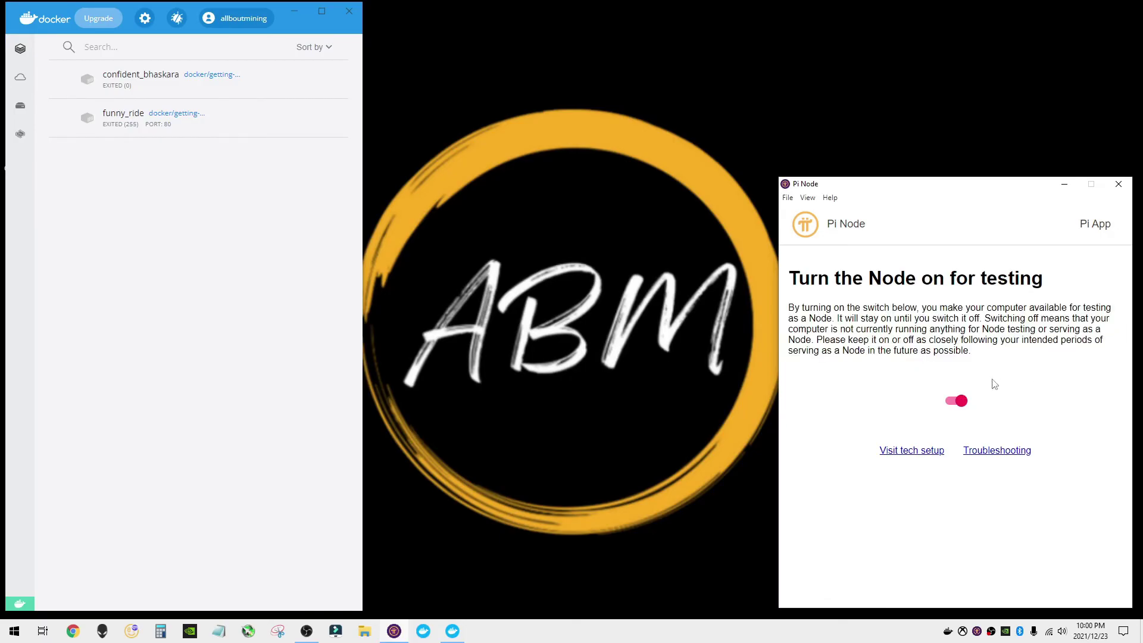
left_click(956, 403)
left_click(951, 402)
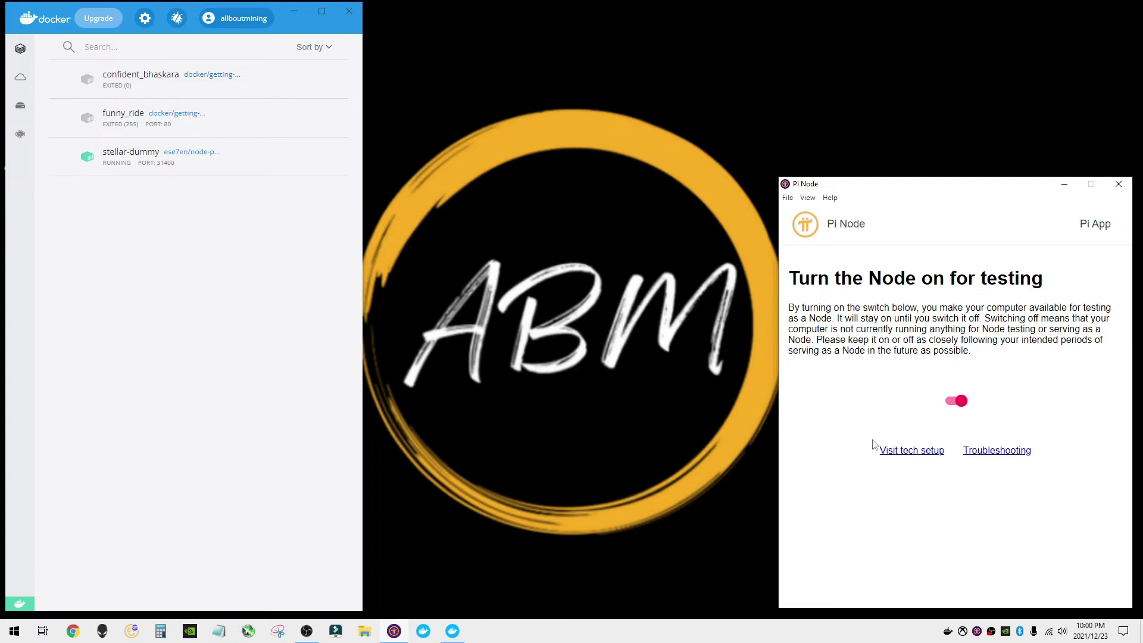
- Remove the stopped funny_ride and confident_bhaskara containers in Docker Desktop
mouse_move(138, 166)
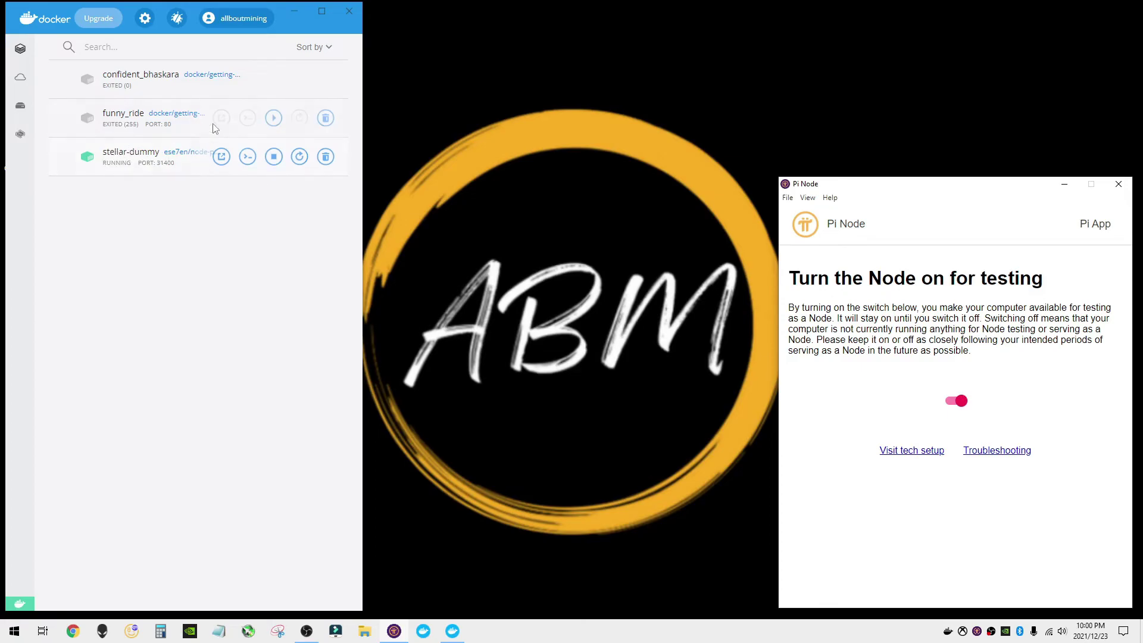
left_click(325, 118)
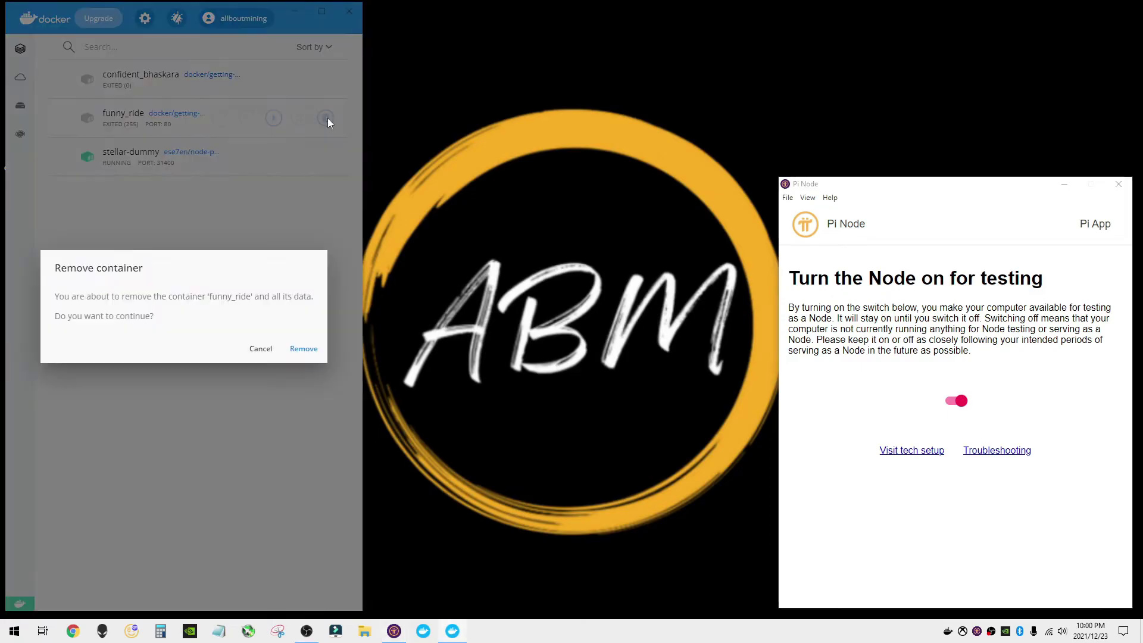
left_click(304, 348)
left_click(324, 85)
left_click(318, 354)
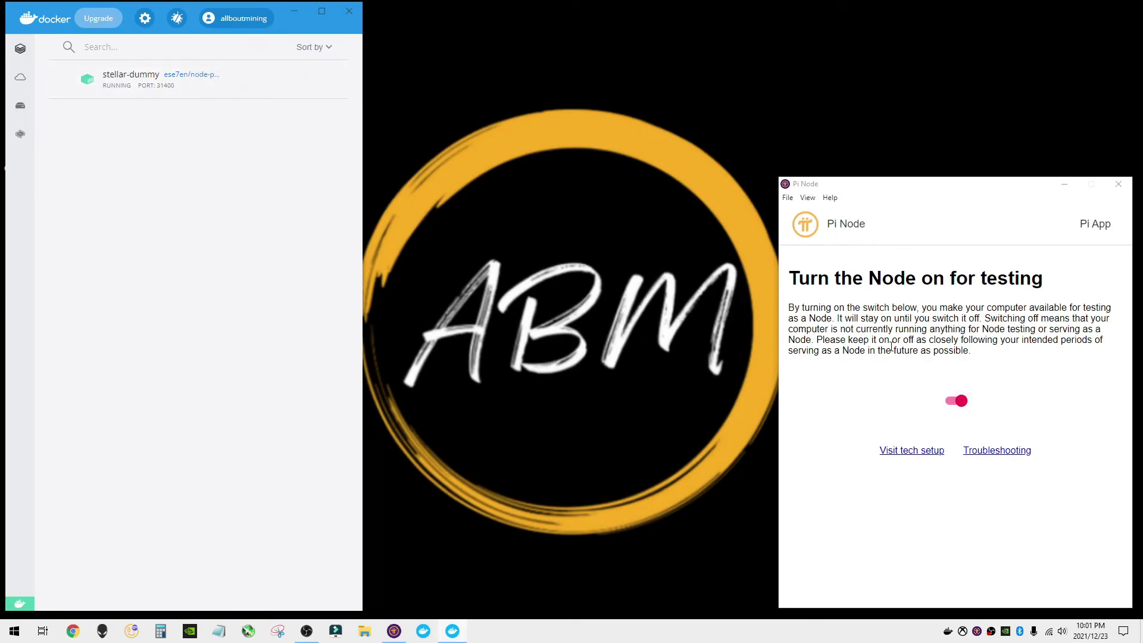
left_click(803, 260)
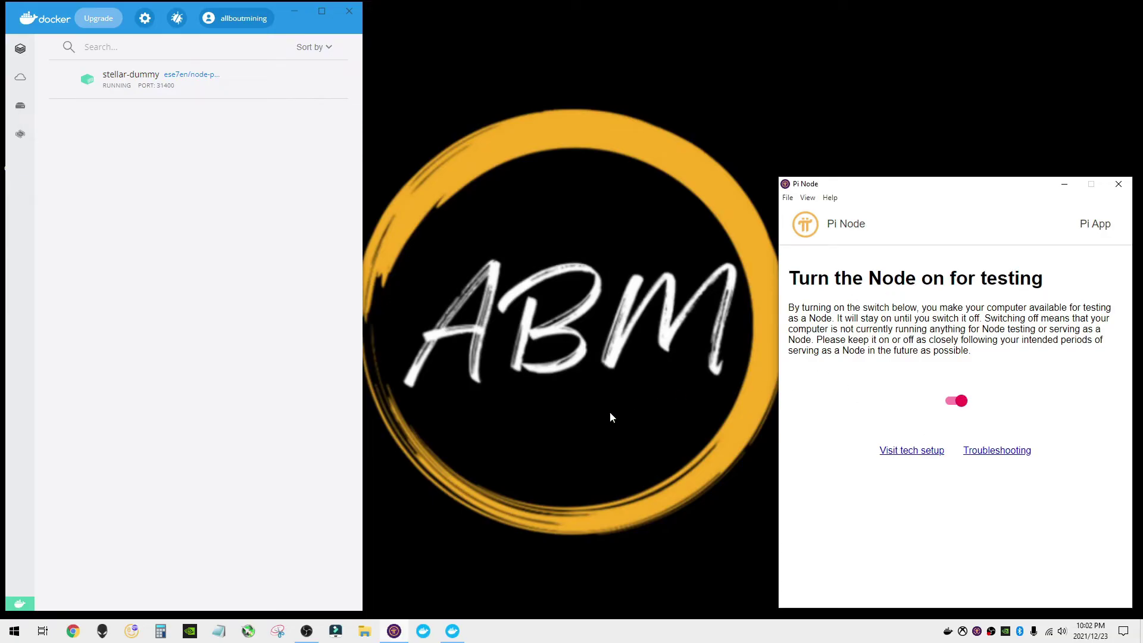
- Run Pi Node's Open router ports check, which reports 31400–31409 as NOT OPEN
left_click(897, 455)
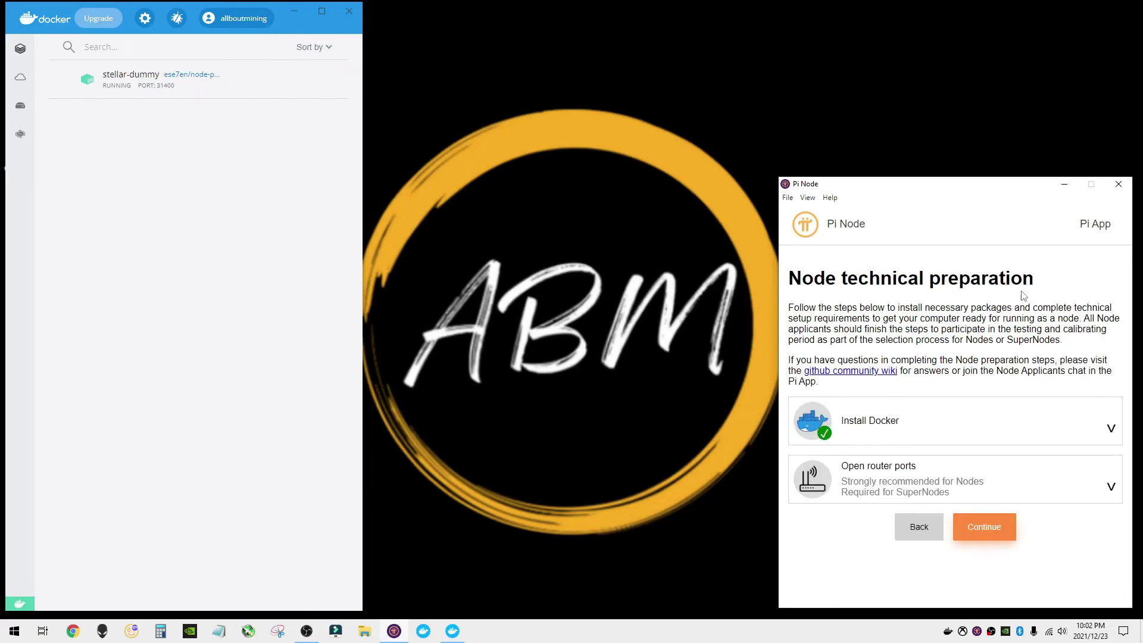
left_click(1110, 487)
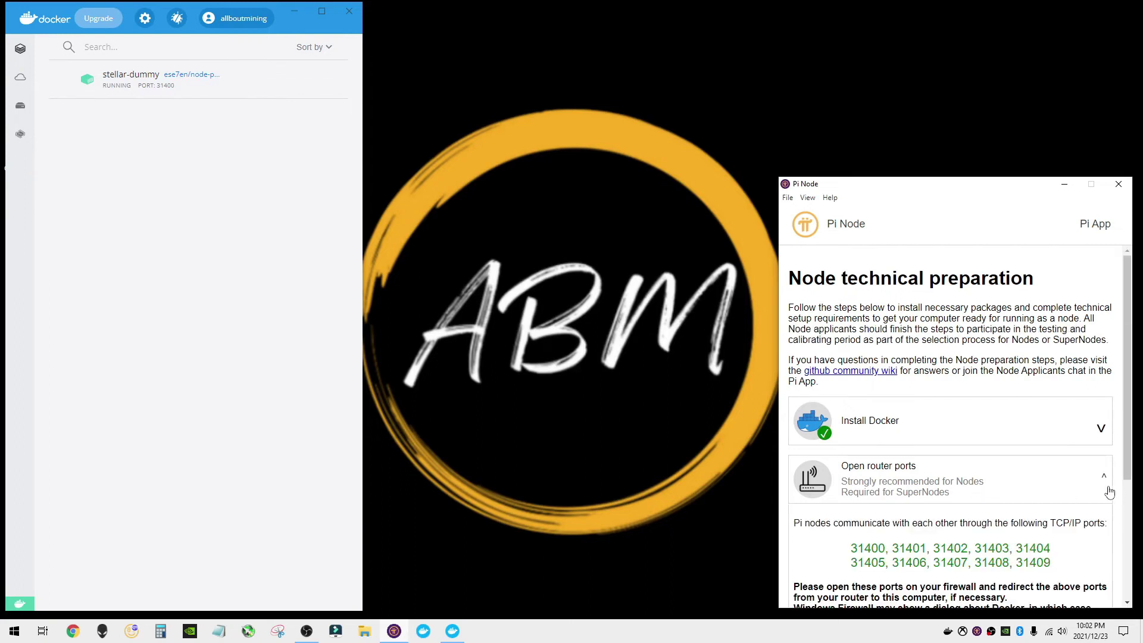
scroll(984, 425, "down", 3)
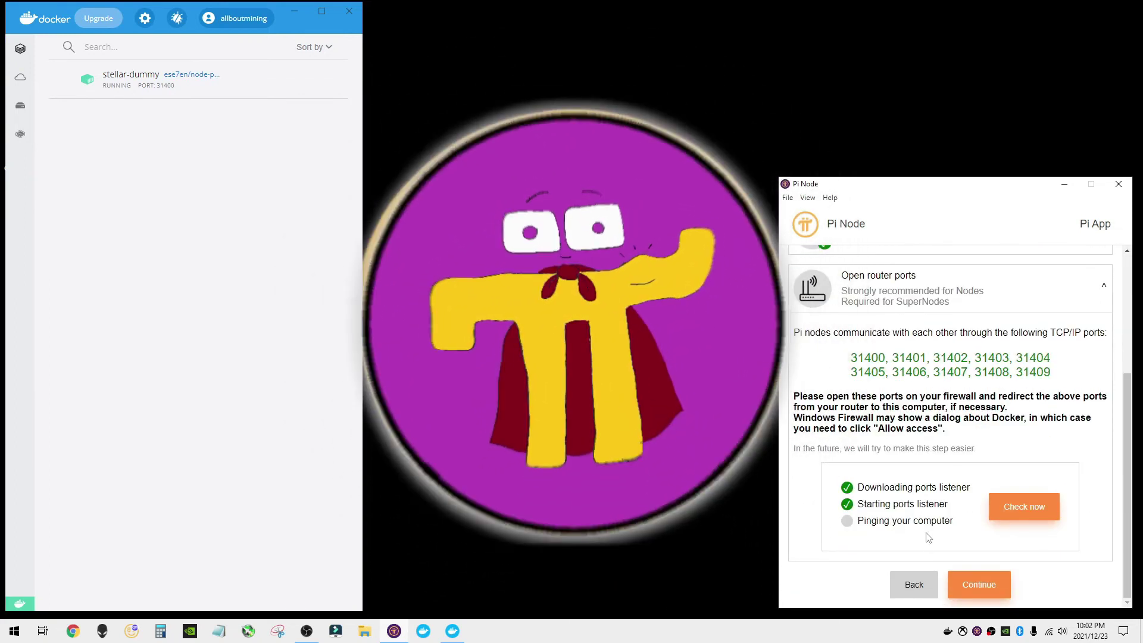
left_click(1043, 512)
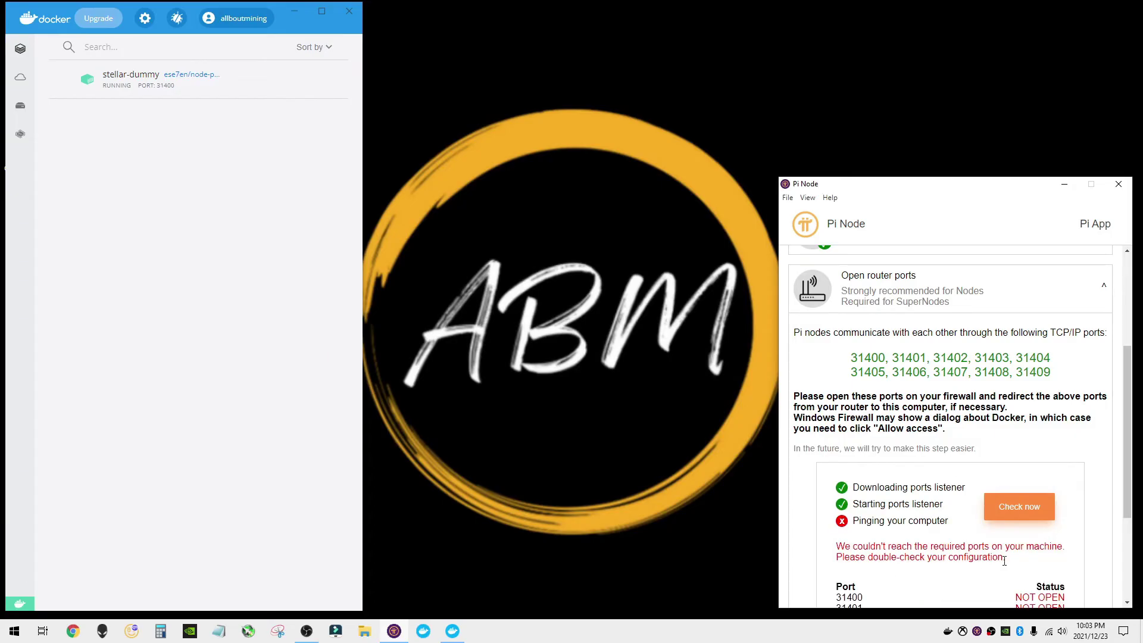
scroll(1052, 556, "down", 3)
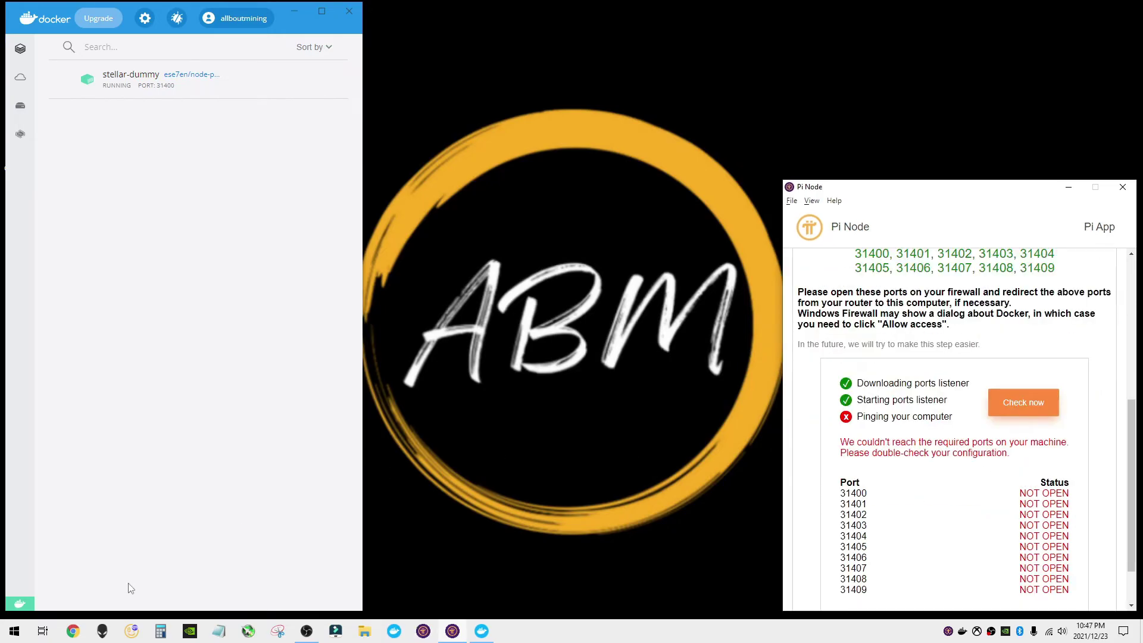
- Run ipconfig in an admin Command Prompt and copy the Wi-Fi default gateway 192.168.0.1
right_click(14, 631)
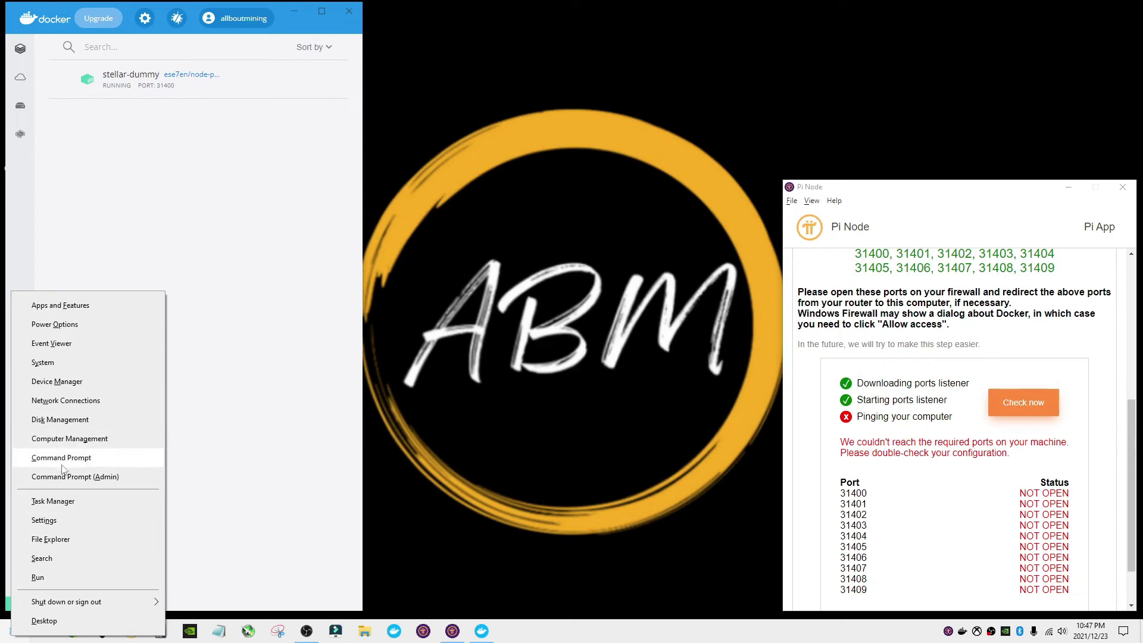
left_click(111, 477)
type("ipconfig")
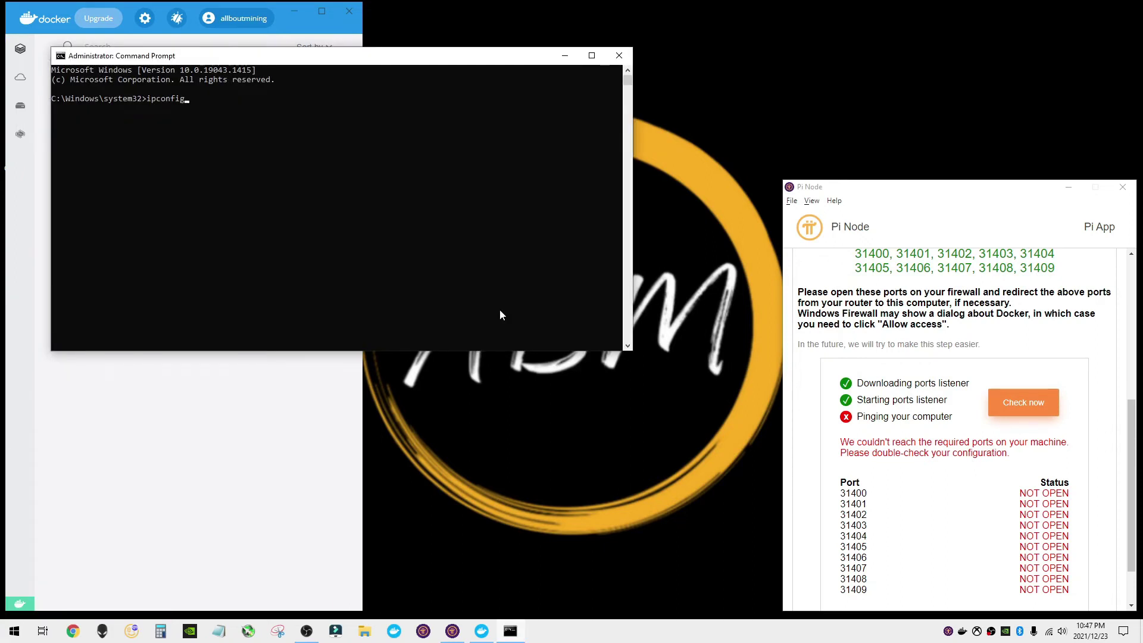
key("Return")
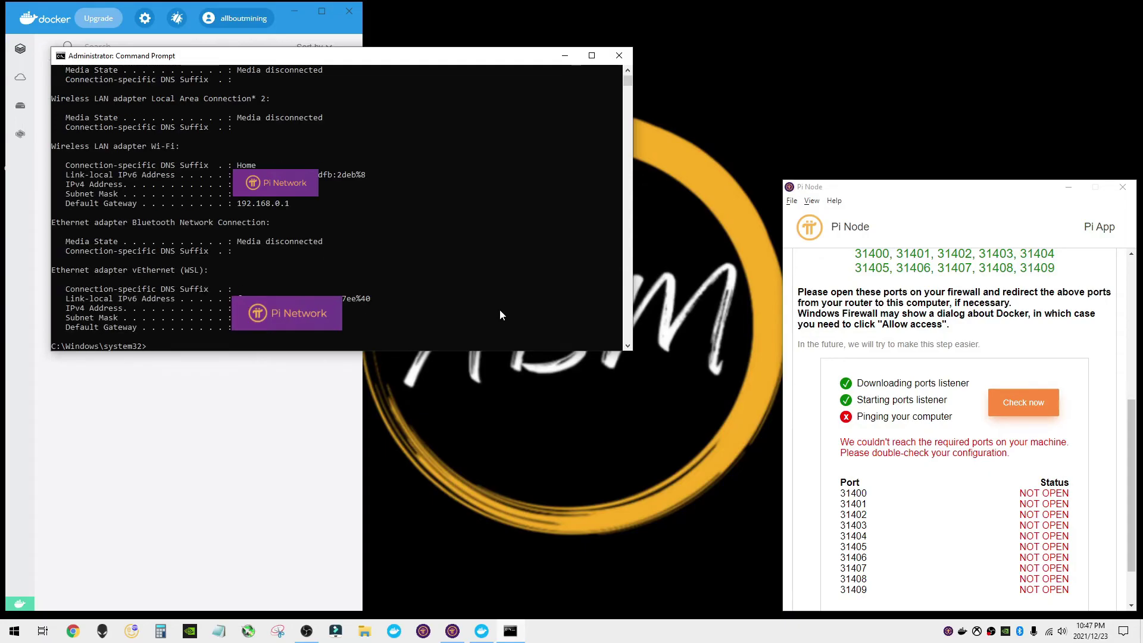
left_click_drag(237, 204, 287, 208)
right_click(289, 205)
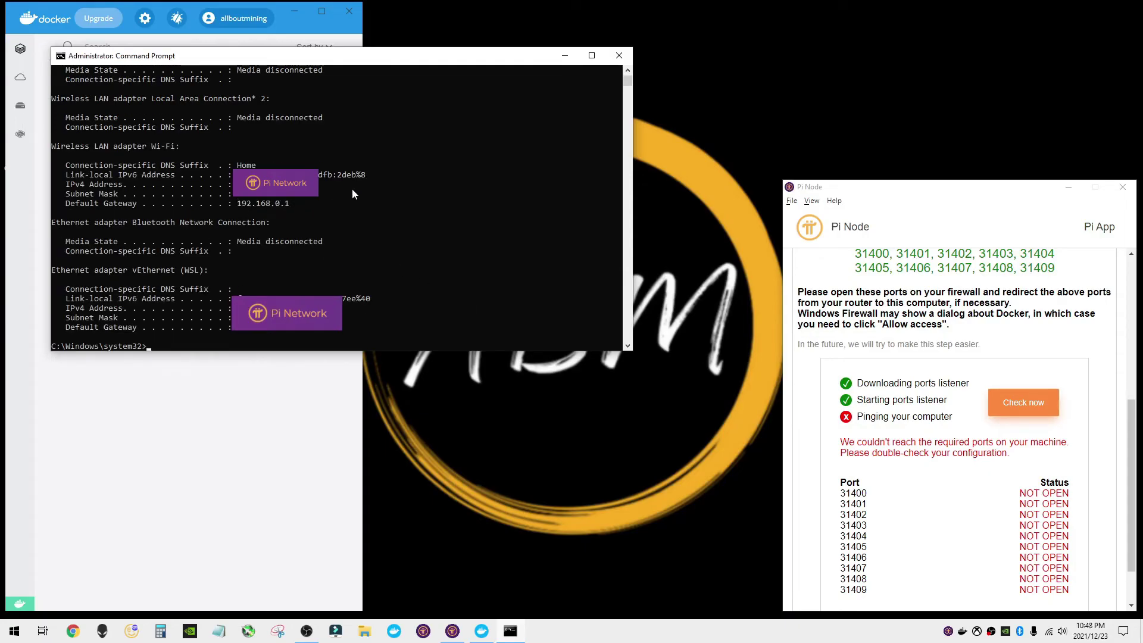
left_click(565, 58)
- Load the modem configuration login page at 192.168.0.1 in the browser
left_click(72, 630)
type("192.168.0.1")
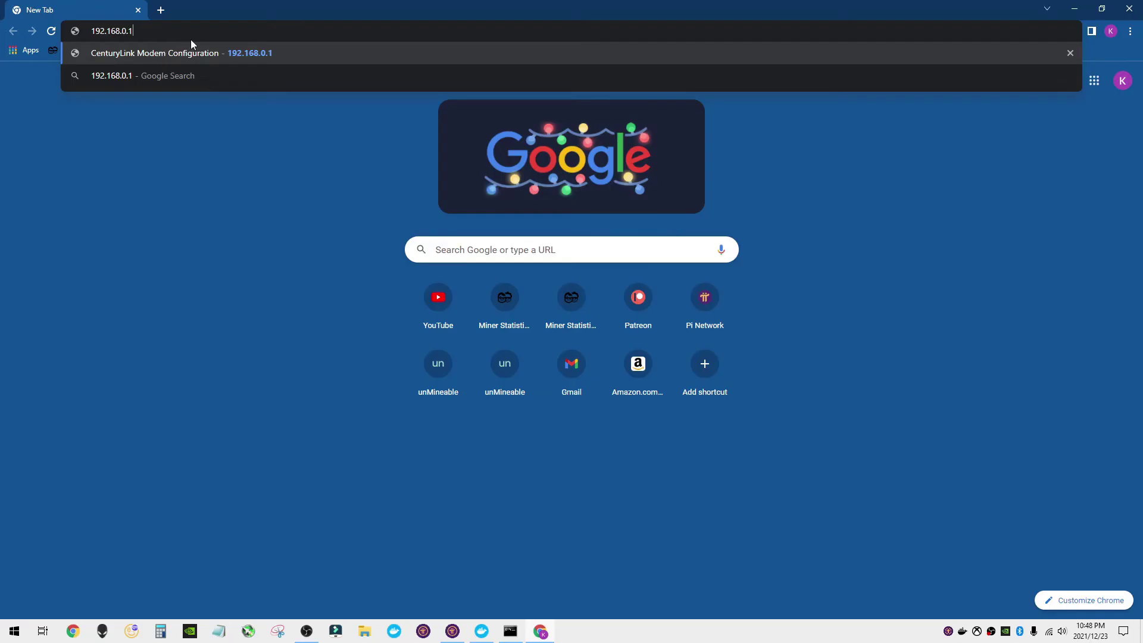
left_click(223, 48)
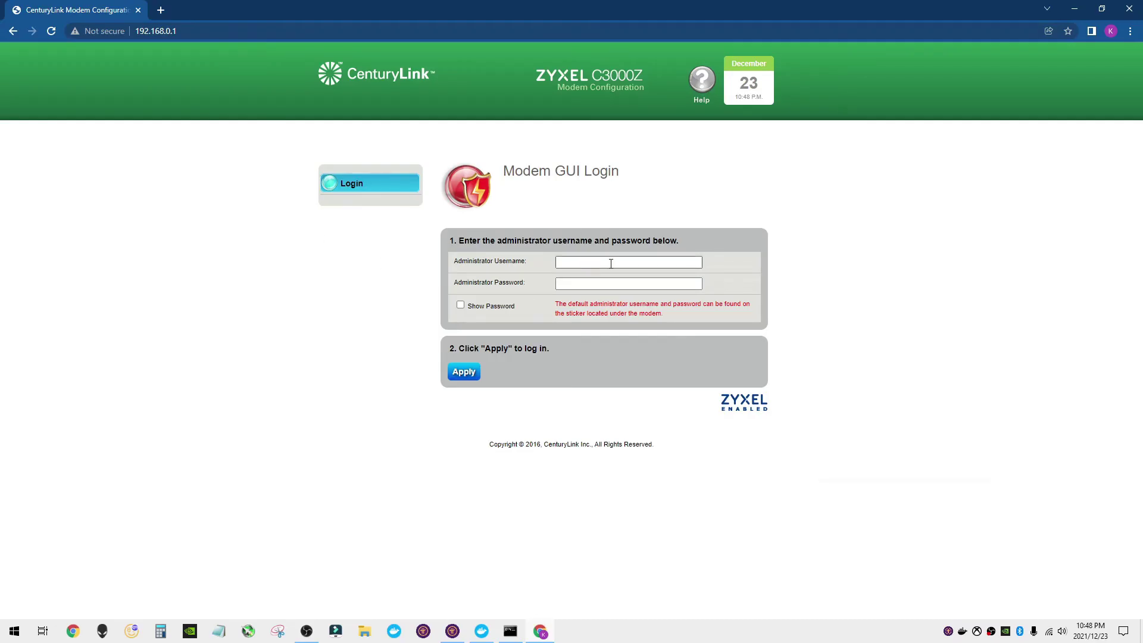
- Log in as admin with the modem password, decline saving it, and open Advanced Setup
type("admin")
key("Tab")
type("••••••••")
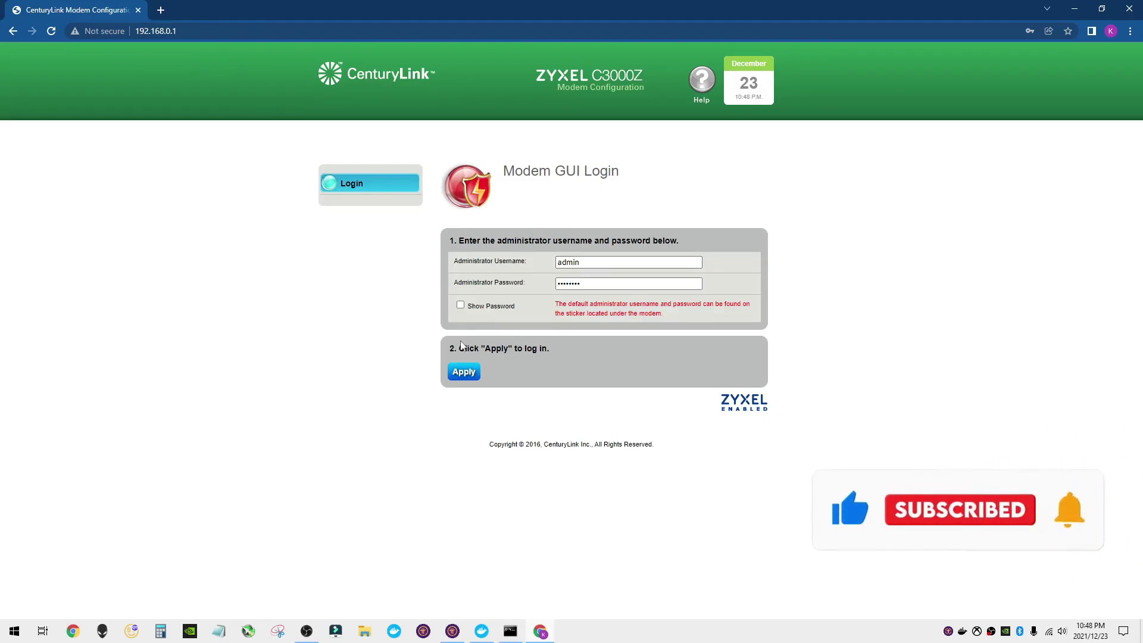
left_click(463, 371)
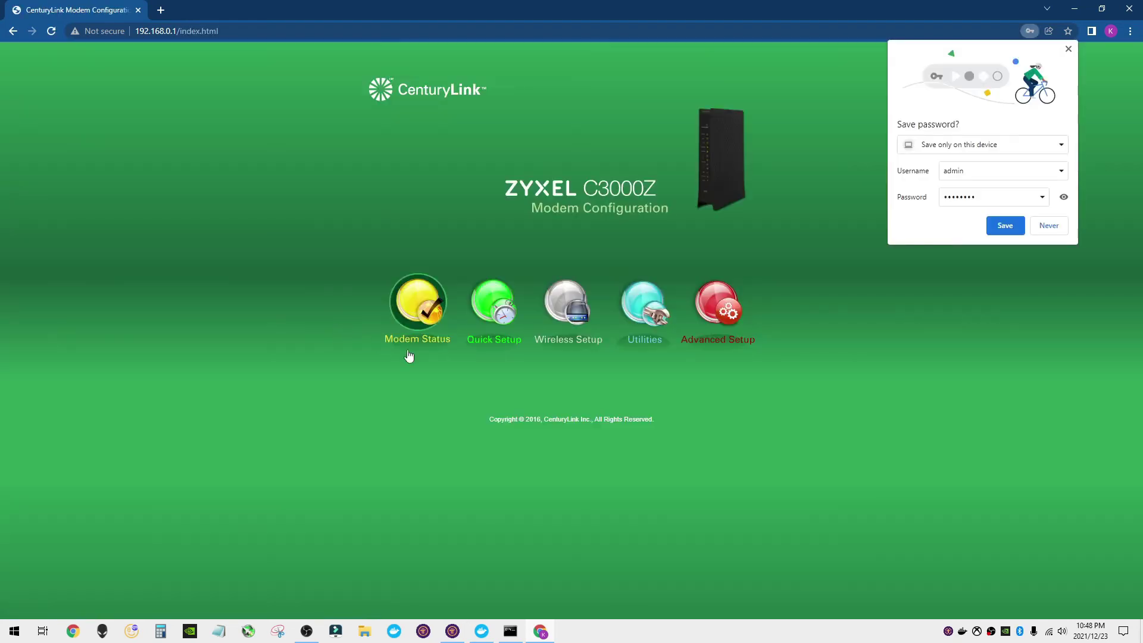
left_click(1049, 225)
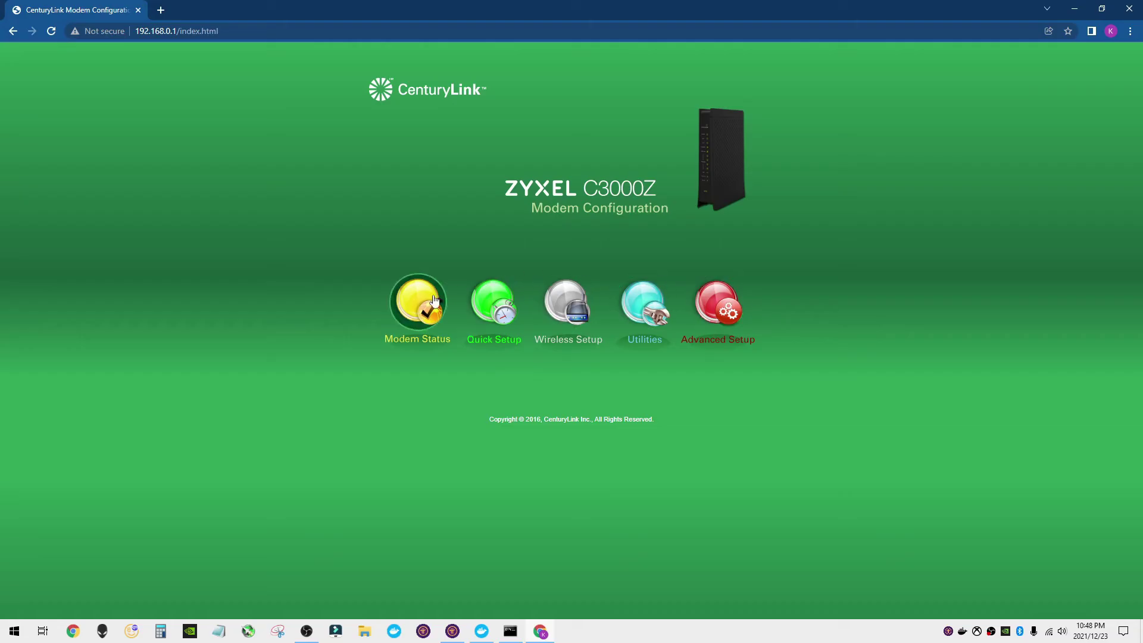
left_click(714, 305)
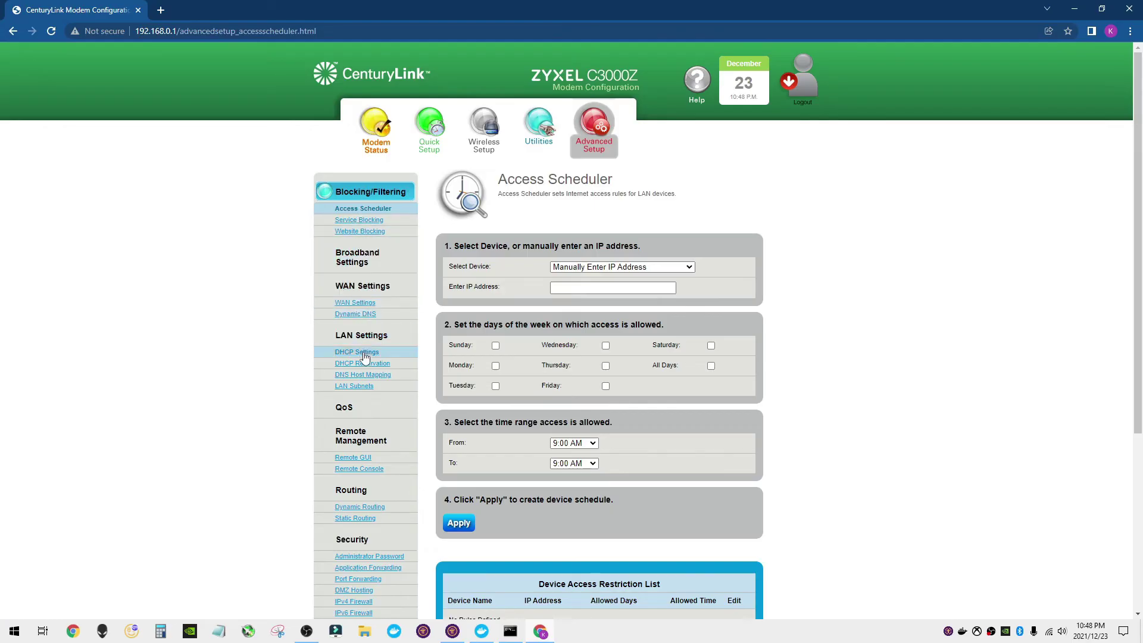
scroll(364, 524, "down", 2)
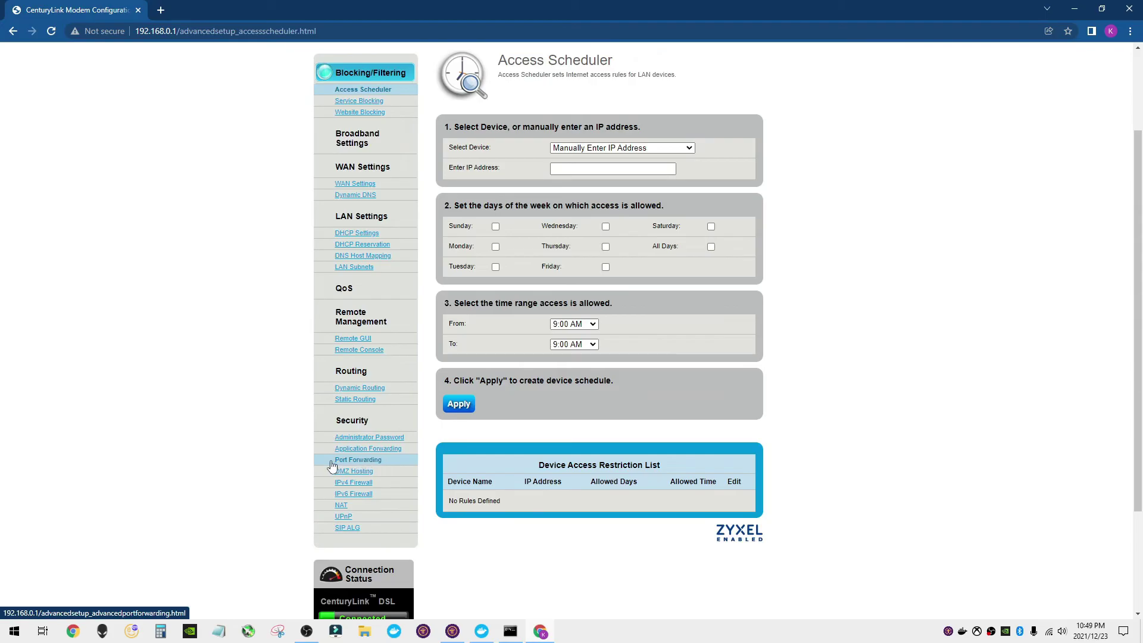
- Open Port Forwarding, copy the computer's IPv4 address from Command Prompt, and return to the router
left_click(359, 463)
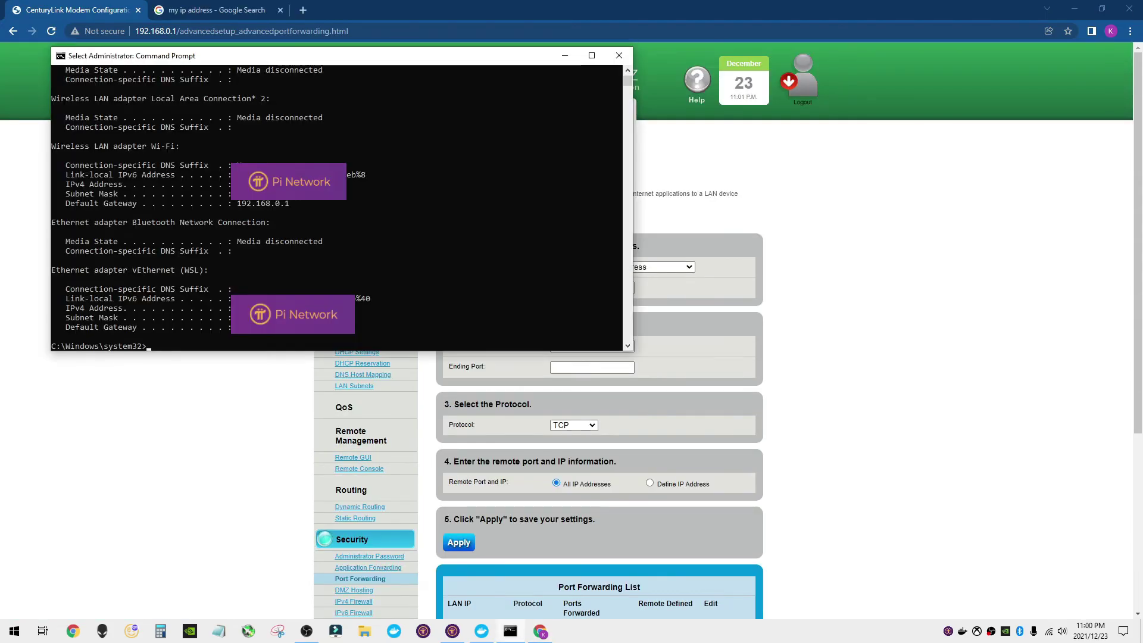
key("ctrl+x")
left_click(262, 205)
key("Escape")
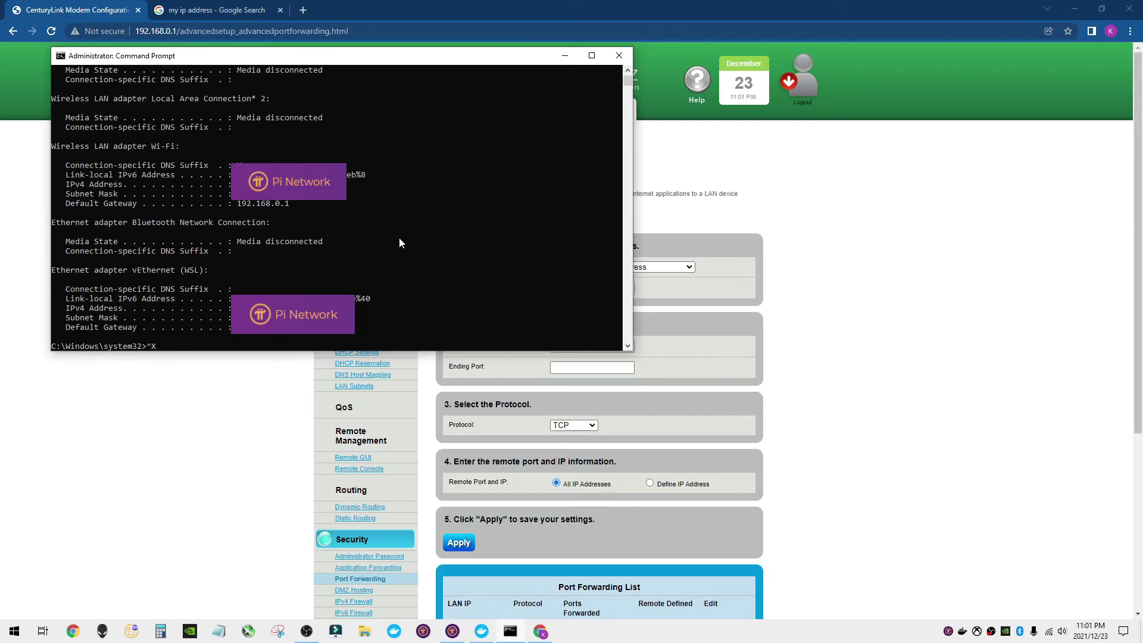
left_click(825, 345)
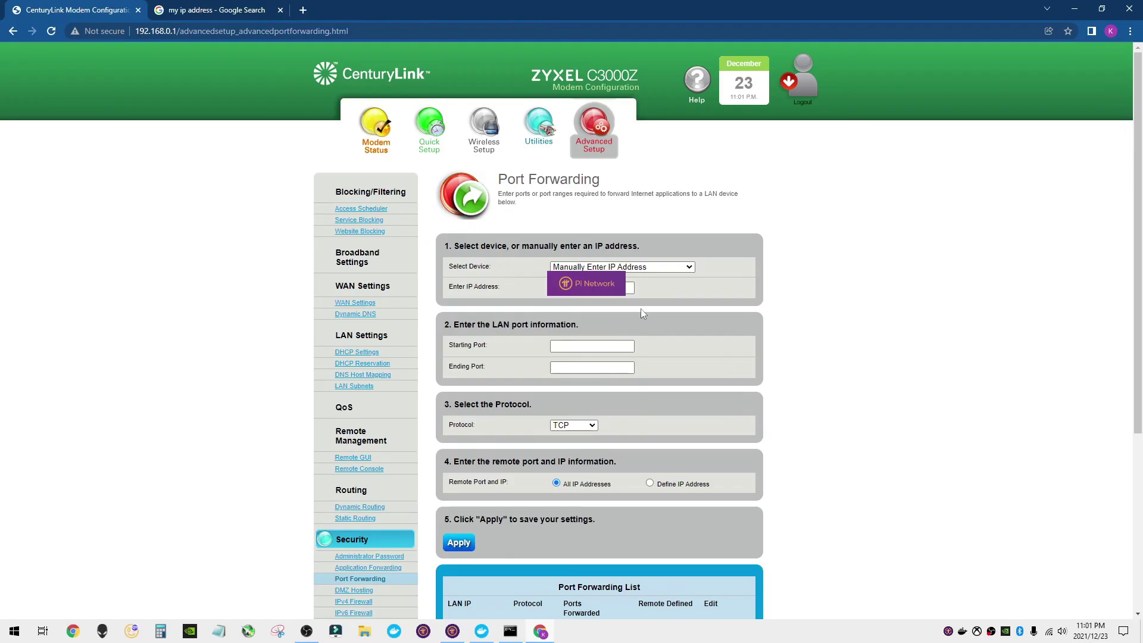
- Add and apply a TCP forwarding rule for ports 31400–31409 to the Pi Network computer
left_click(580, 345)
left_click(568, 367)
left_click(577, 367)
left_click(579, 389)
scroll(595, 411, "down", 2)
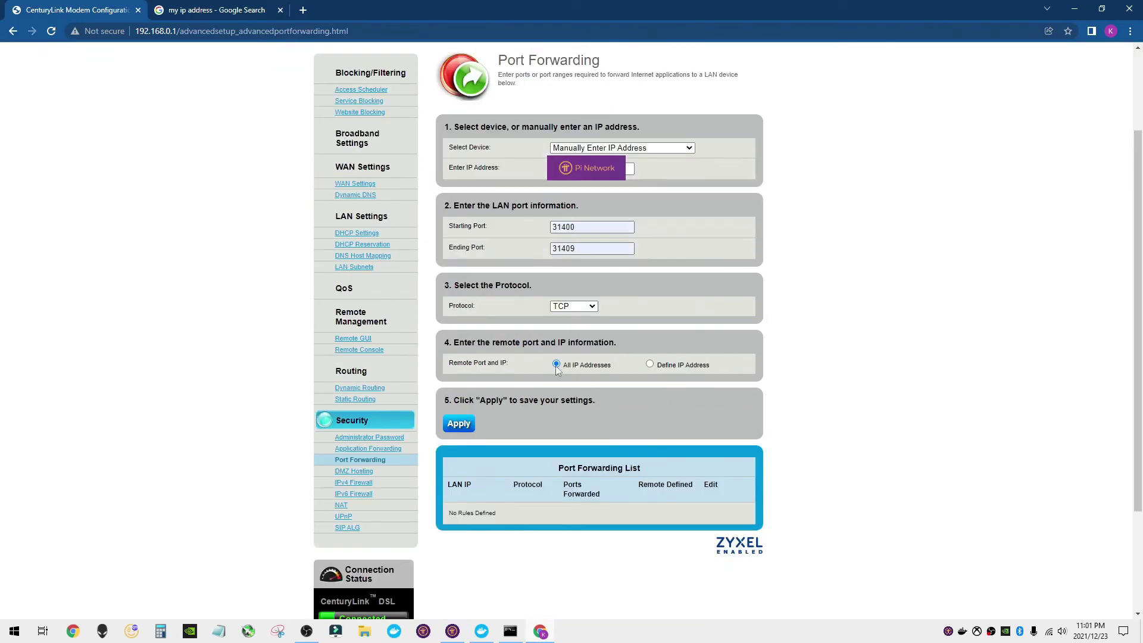
scroll(566, 387, "down", 2)
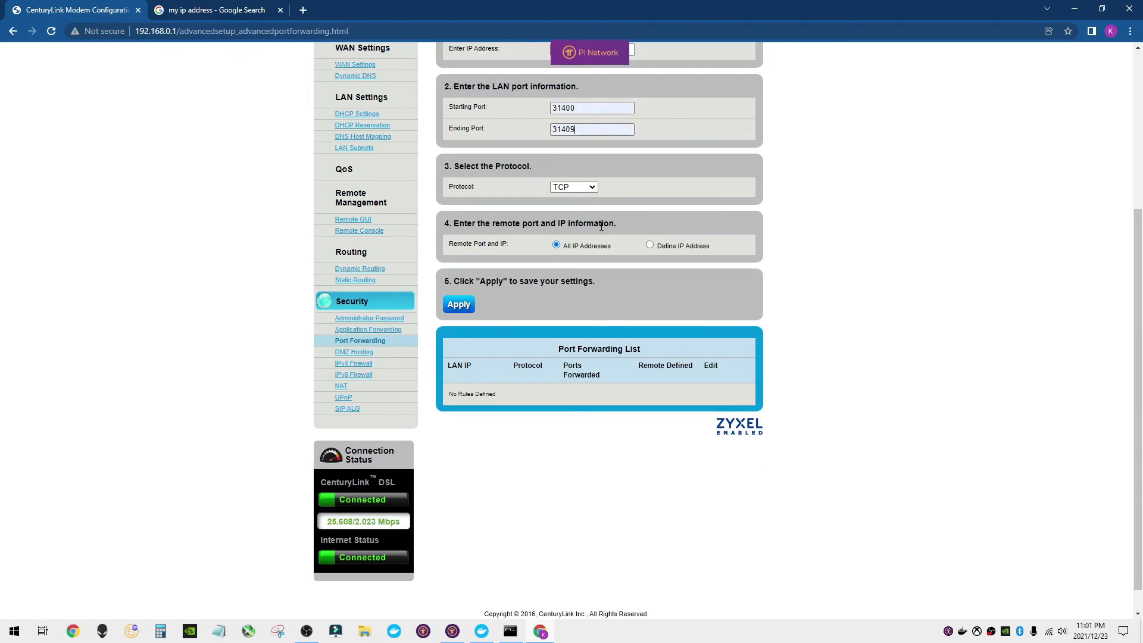
left_click(459, 305)
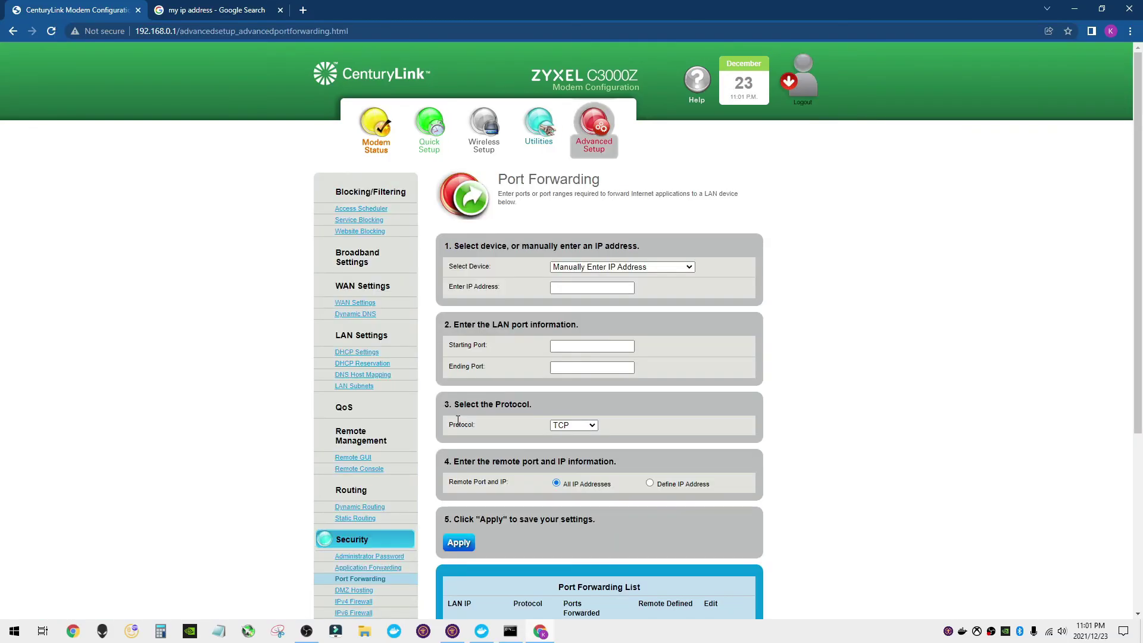
scroll(798, 250, "down", 4)
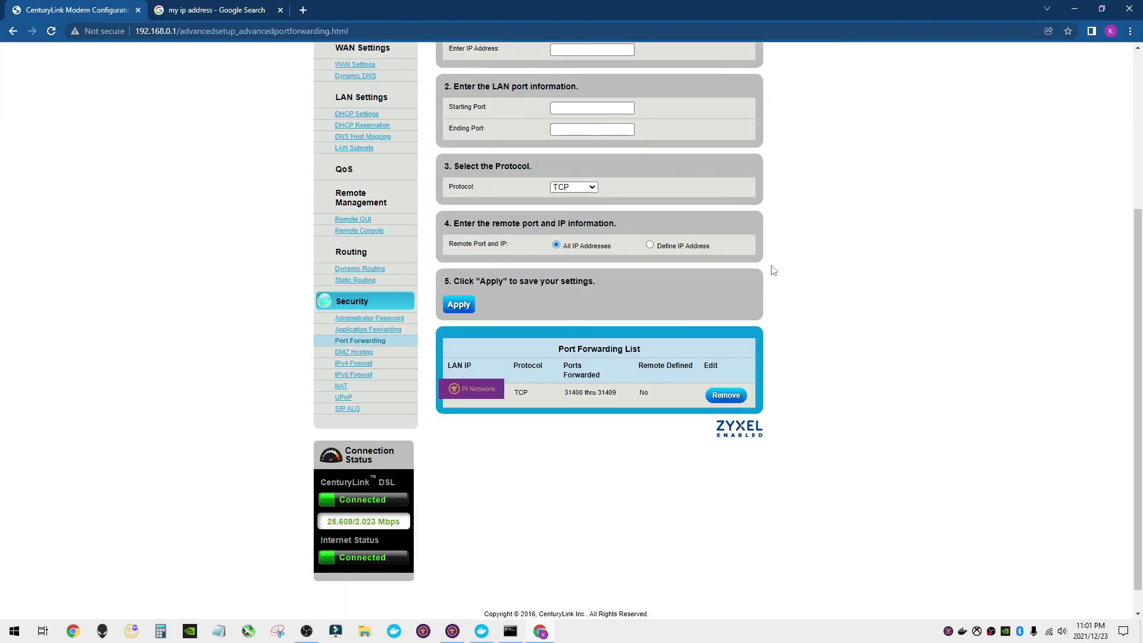
scroll(775, 279, "up", 2)
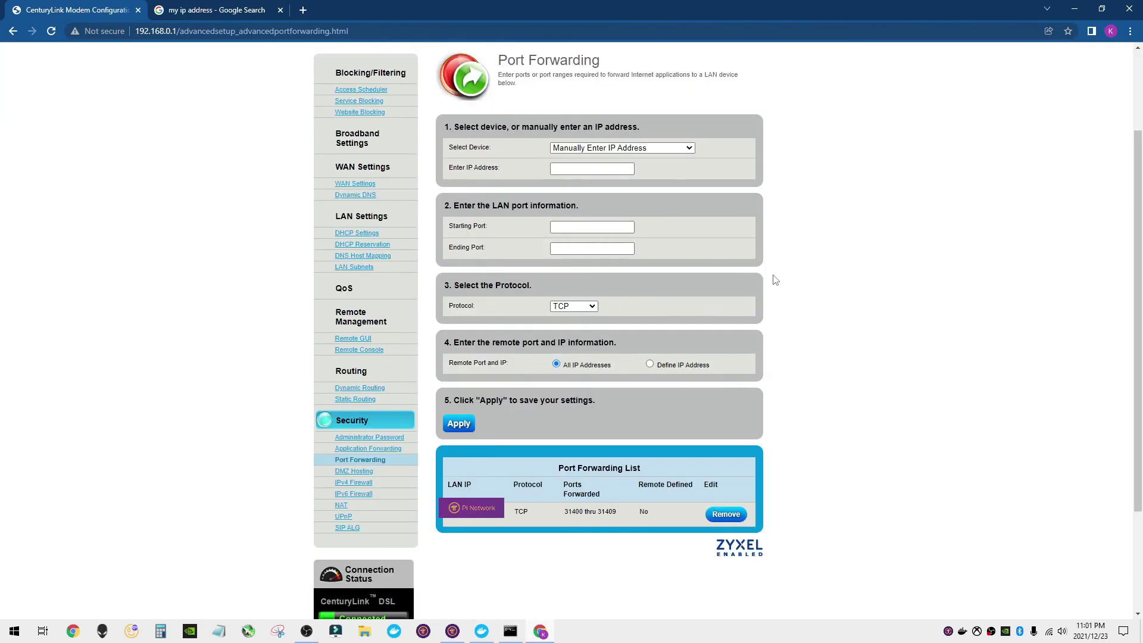
scroll(775, 279, "up", 1)
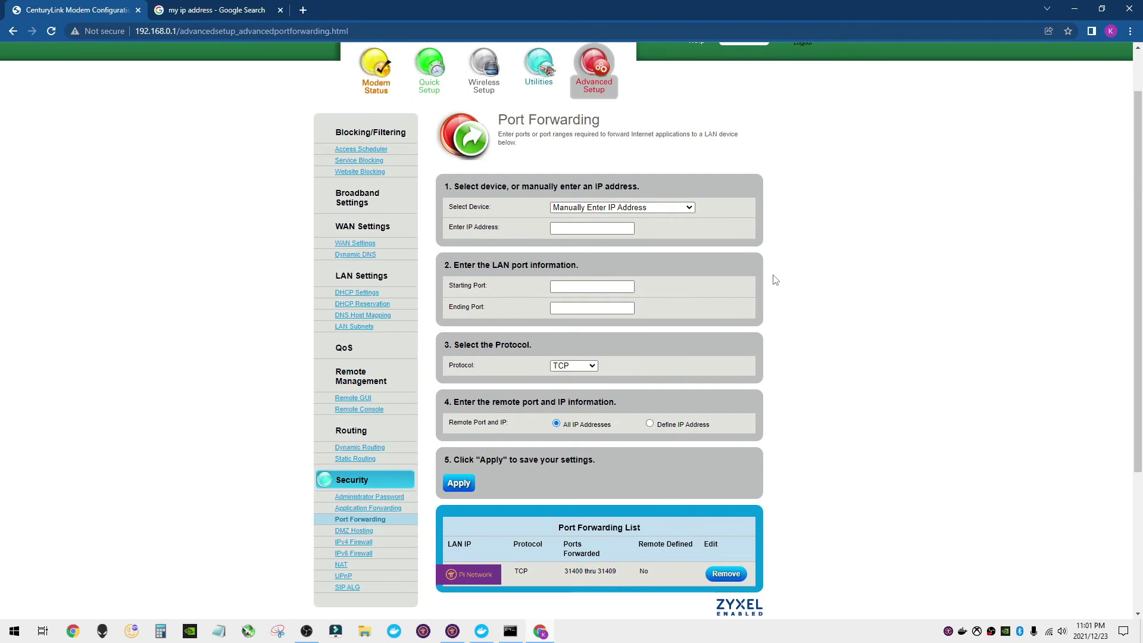
scroll(774, 280, "up", 1)
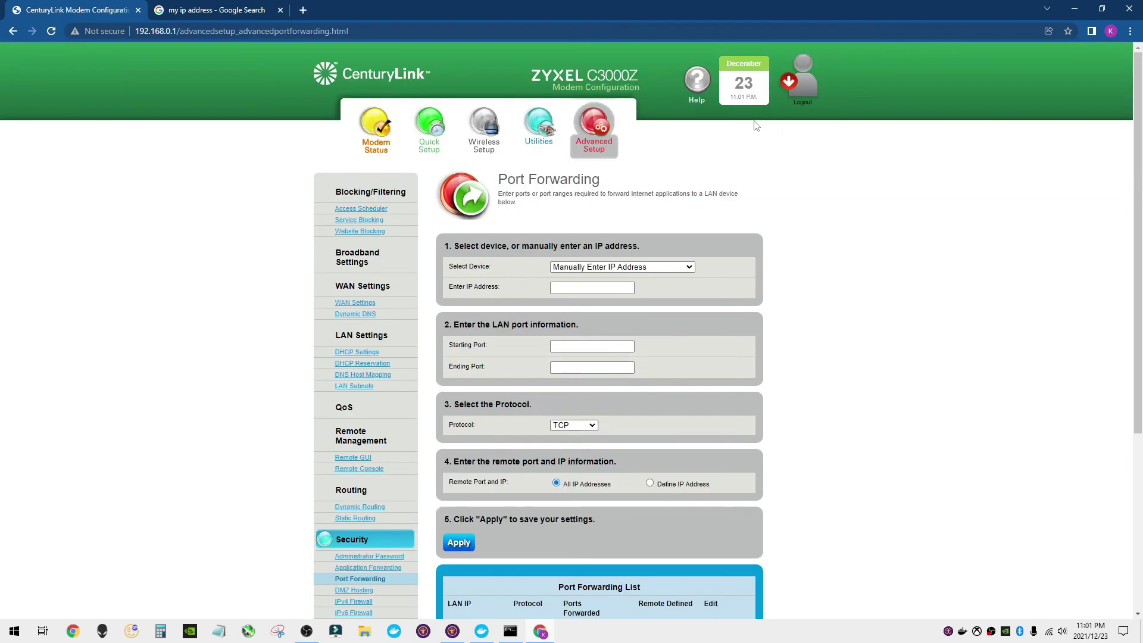
- Reboot the modem from Utilities > Reboot
left_click(537, 130)
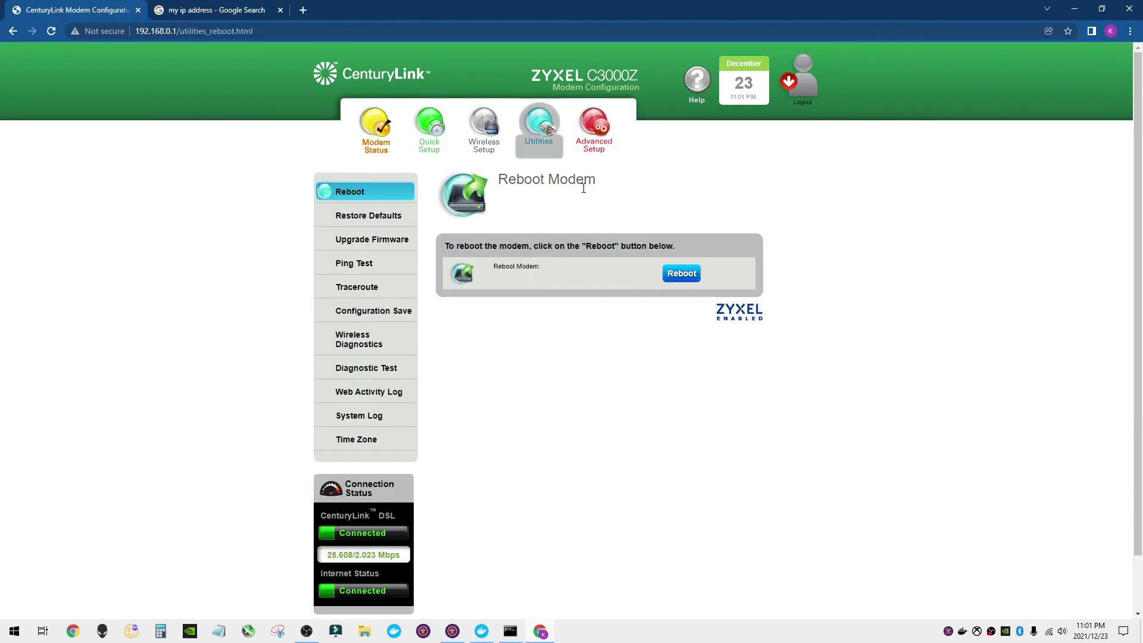
left_click(685, 275)
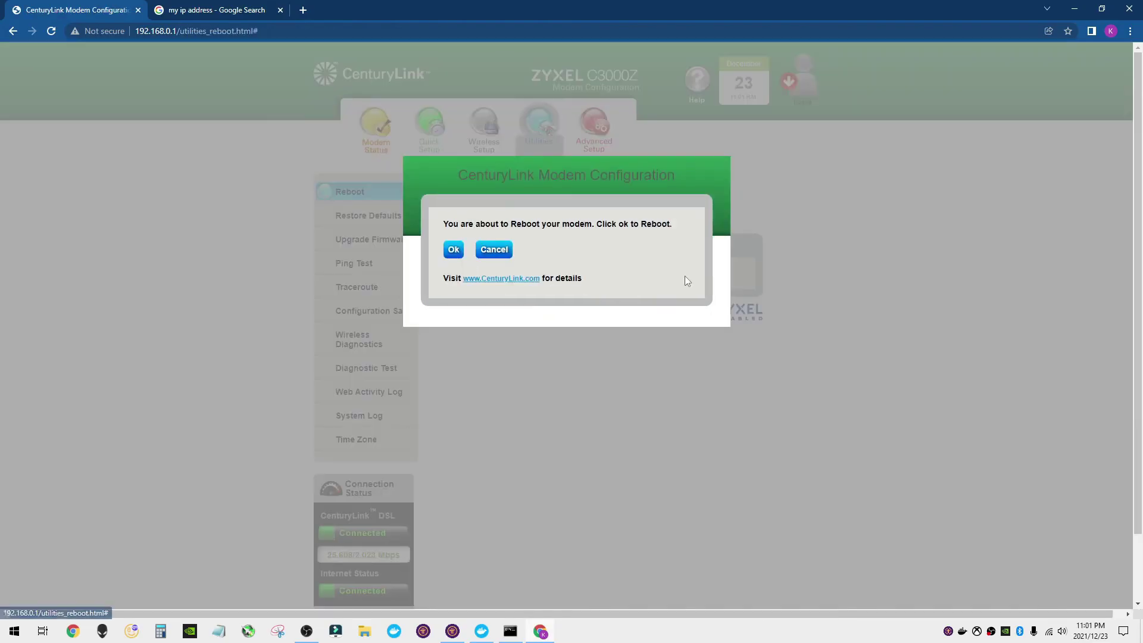
left_click(453, 250)
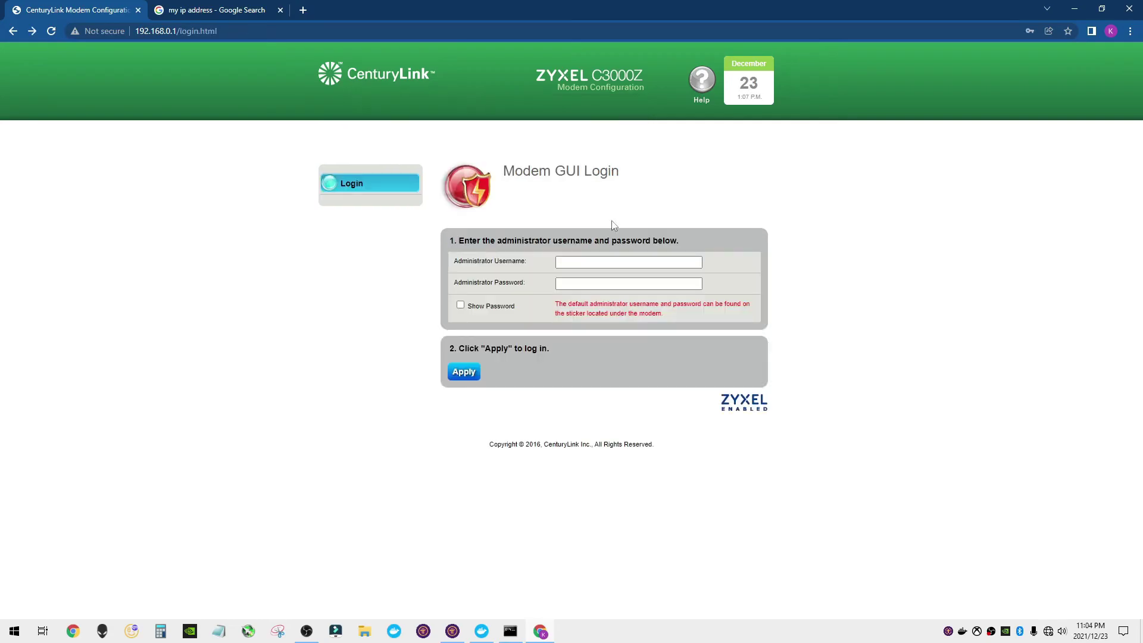
- Log back in, verify the 31400–31409 rule under Port Forwarding, and rerun Pi Node's port check
left_click(653, 266)
left_click(474, 373)
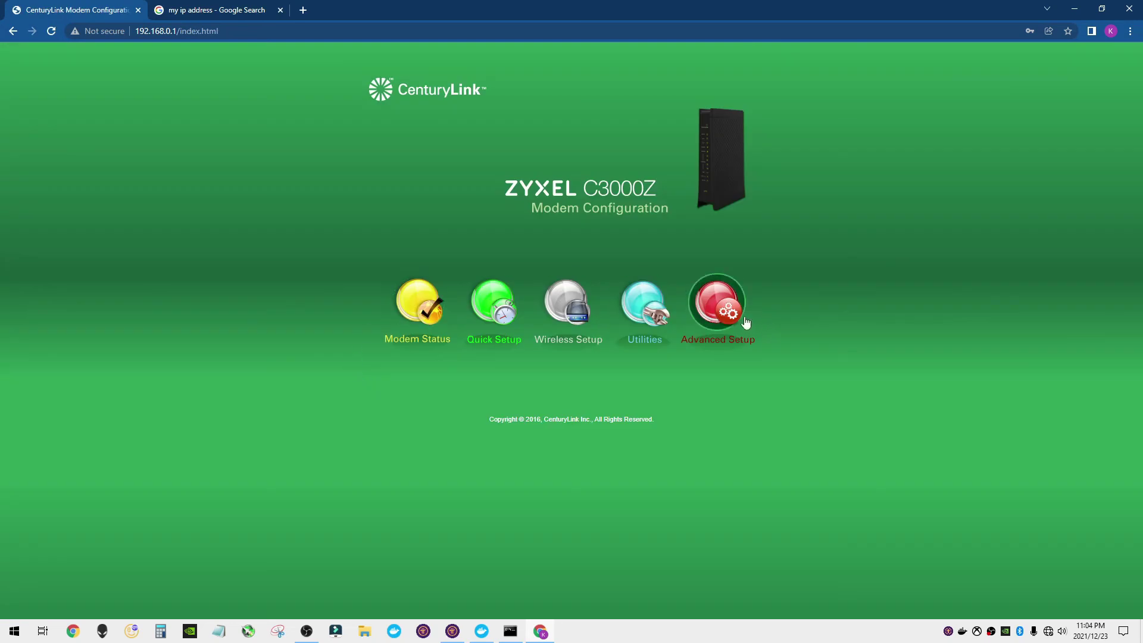
left_click(736, 314)
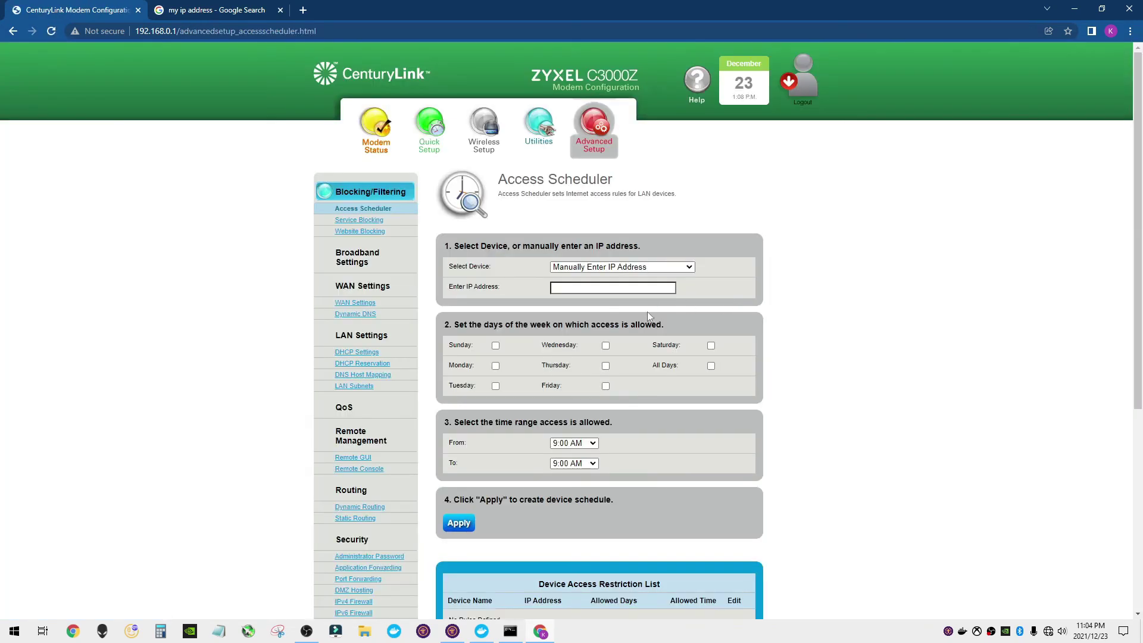
scroll(426, 426, "down", 4)
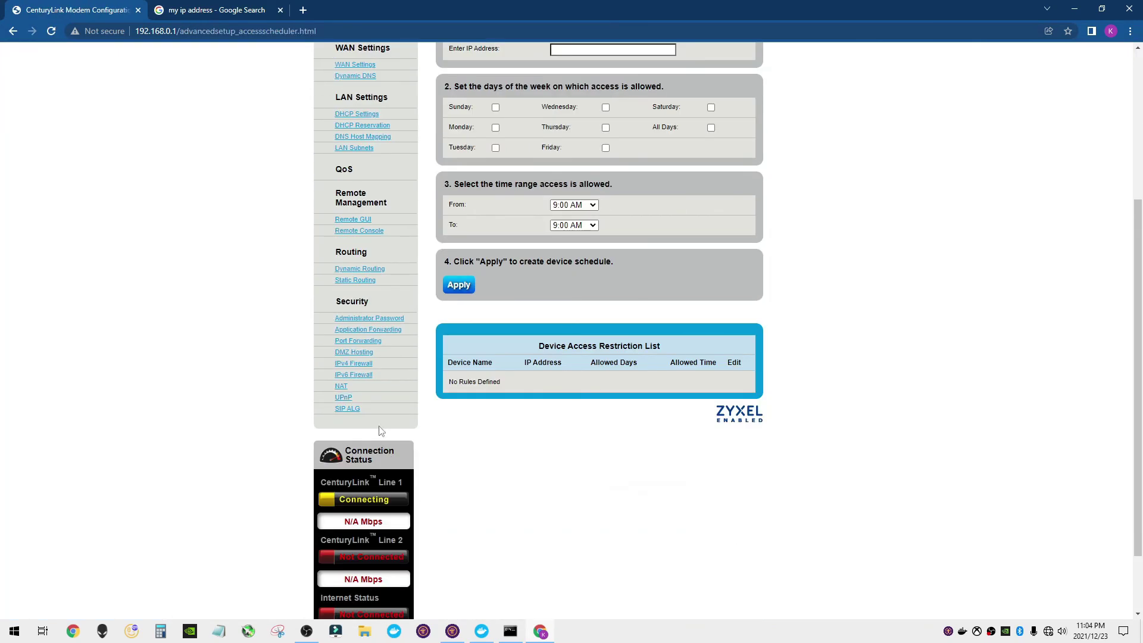
left_click(358, 343)
scroll(676, 362, "down", 4)
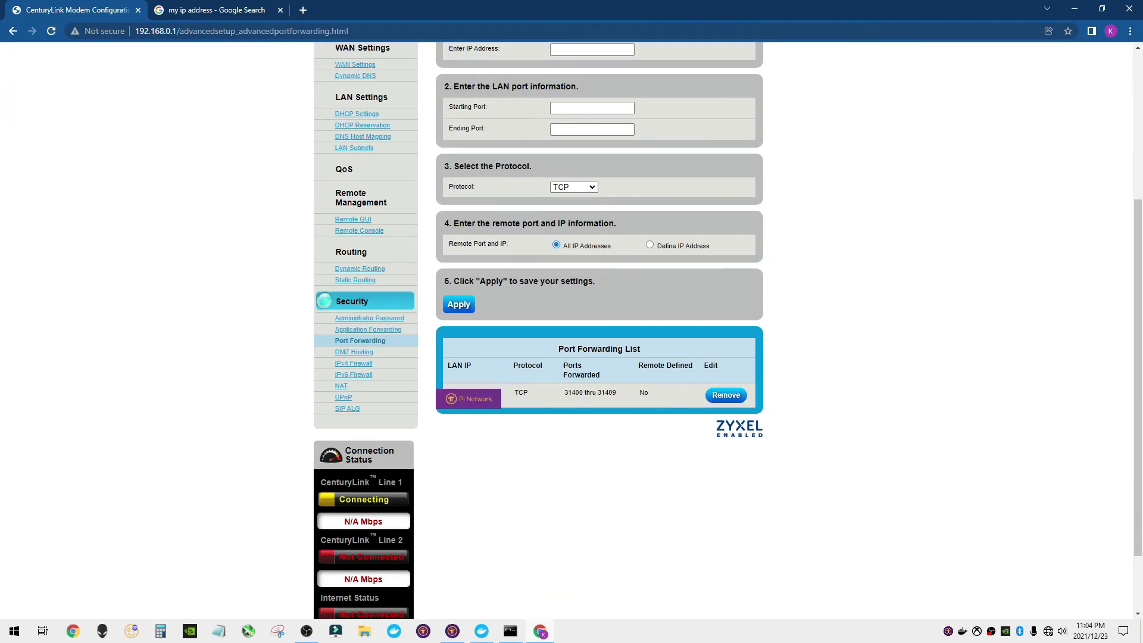
left_click(451, 631)
left_click(1023, 451)
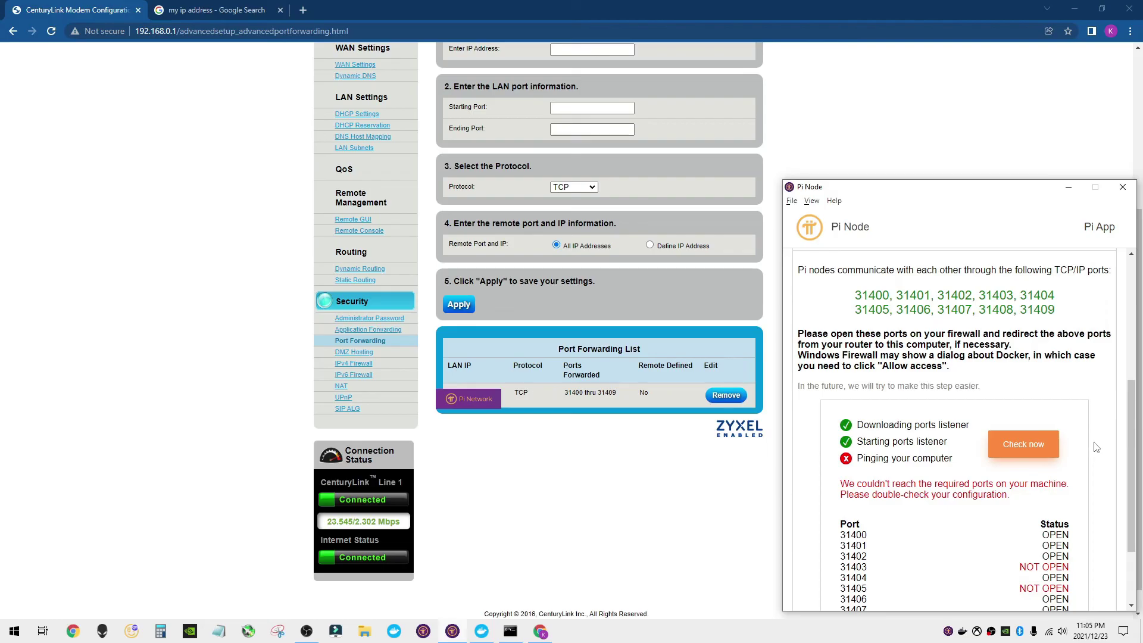
- Review the port table, note 31403 not open, recheck, and continue to turning the node on
scroll(1096, 448, "down", 1)
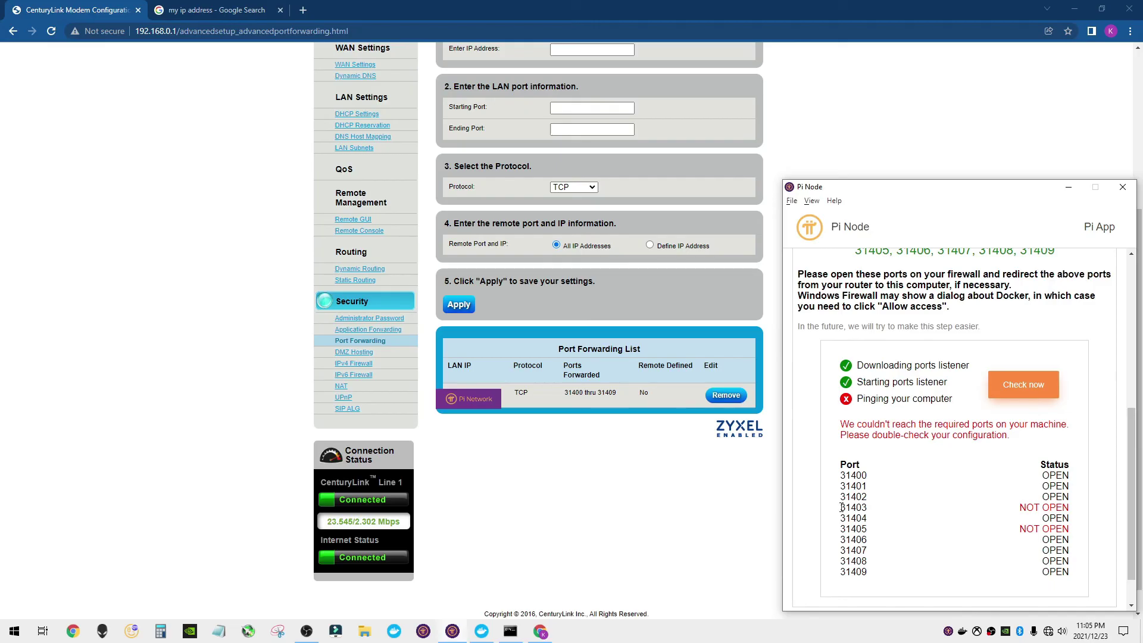
mouse_move(841, 507)
left_mouse_down()
mouse_move(1063, 507)
mouse_move(1062, 530)
mouse_move(841, 529)
left_mouse_up()
left_click(1090, 434)
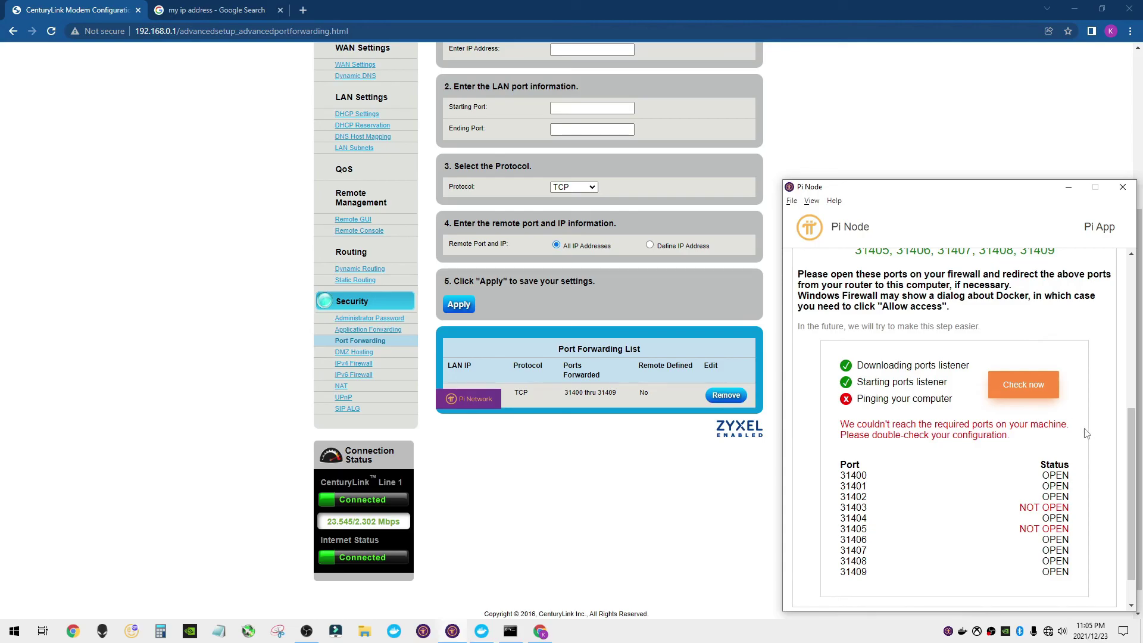
left_click(1018, 388)
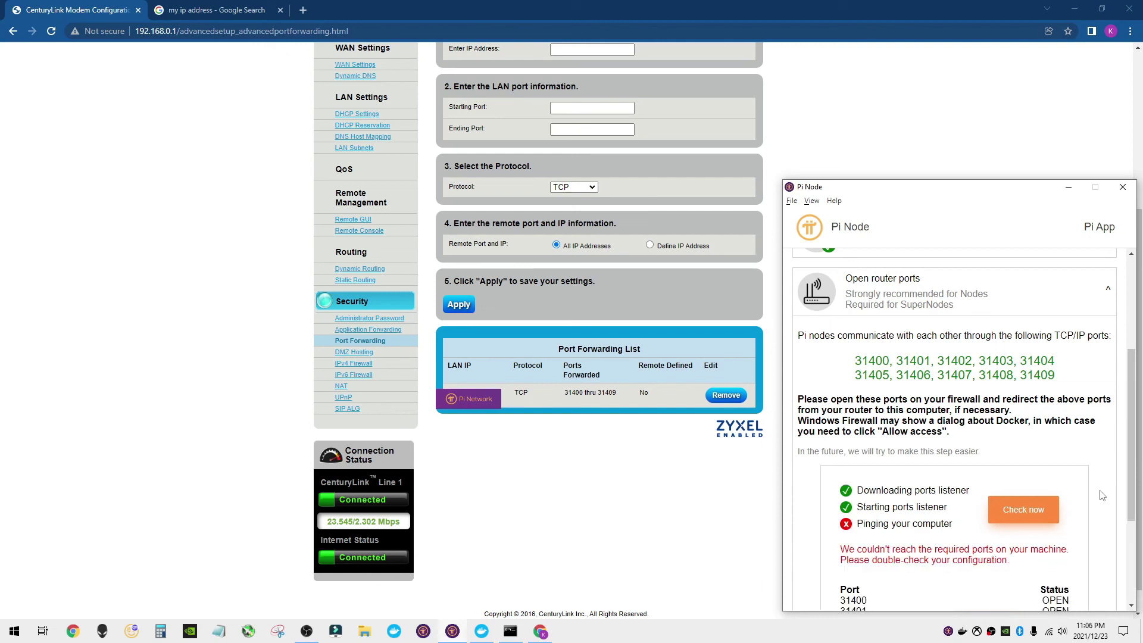
scroll(1101, 495, "down", 3)
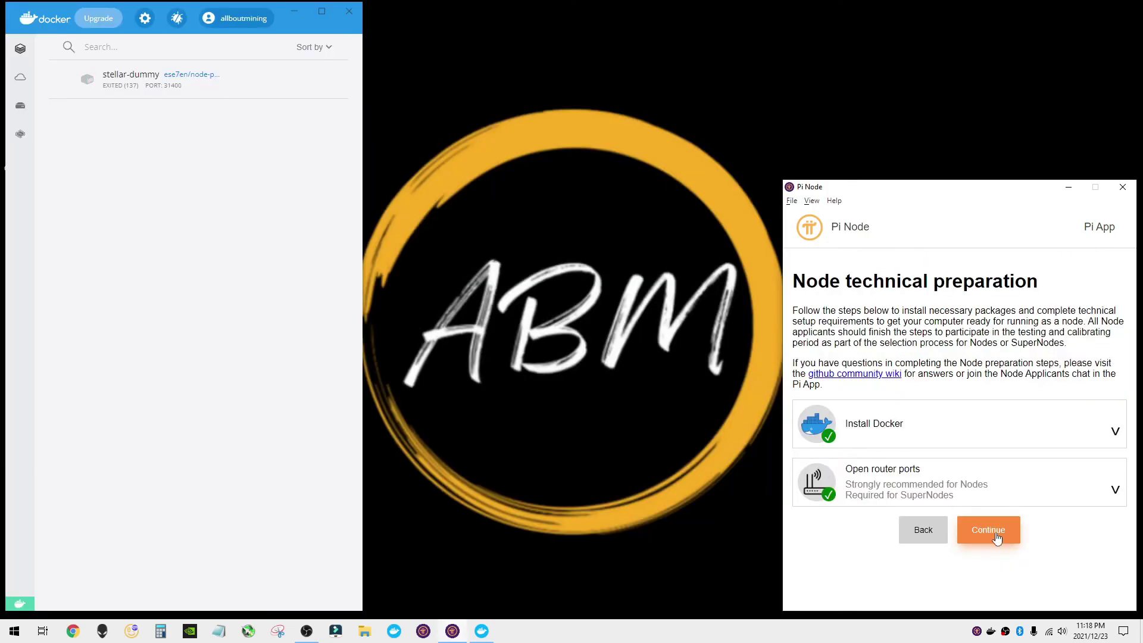
left_click(996, 536)
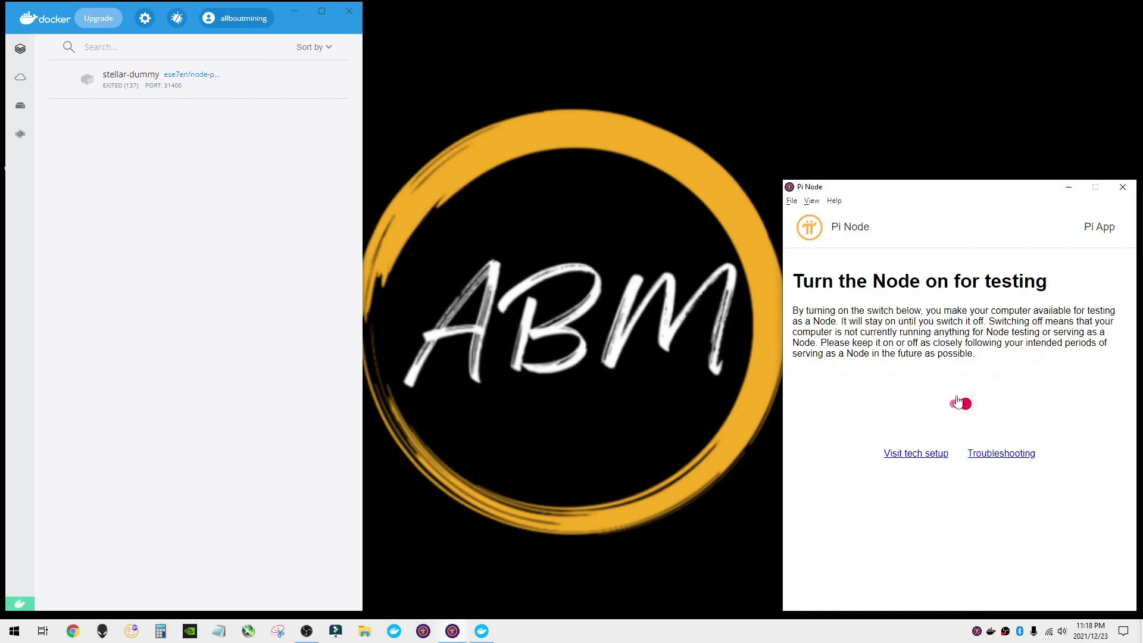
- Reload the Pi Node app so the container restarts, and return to the tech setup steps
left_click(811, 201)
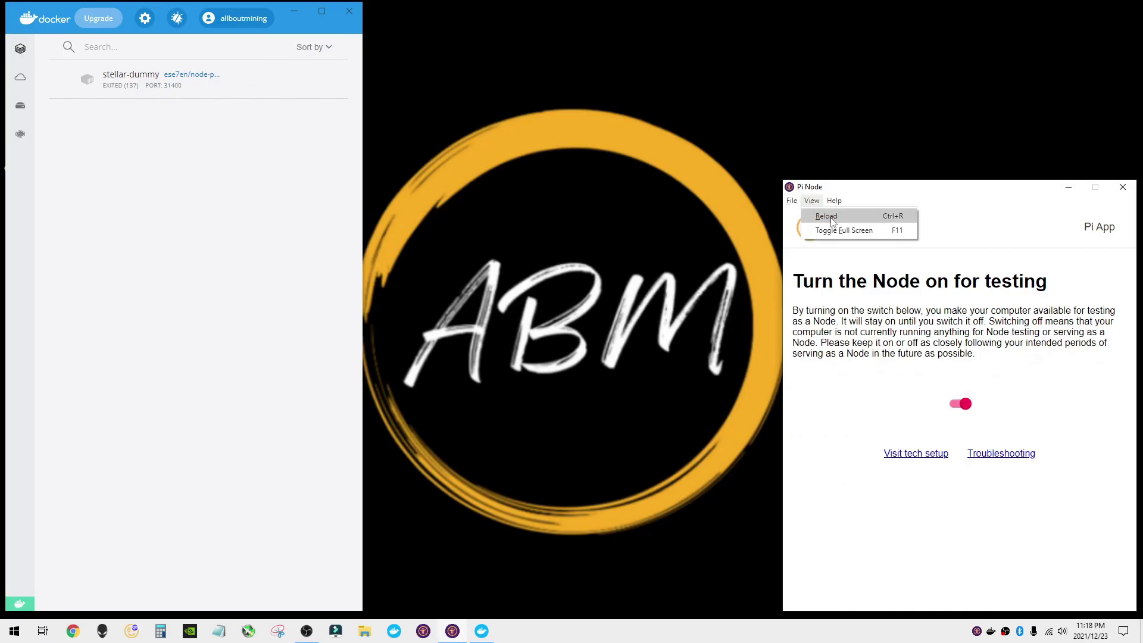
left_click(833, 220)
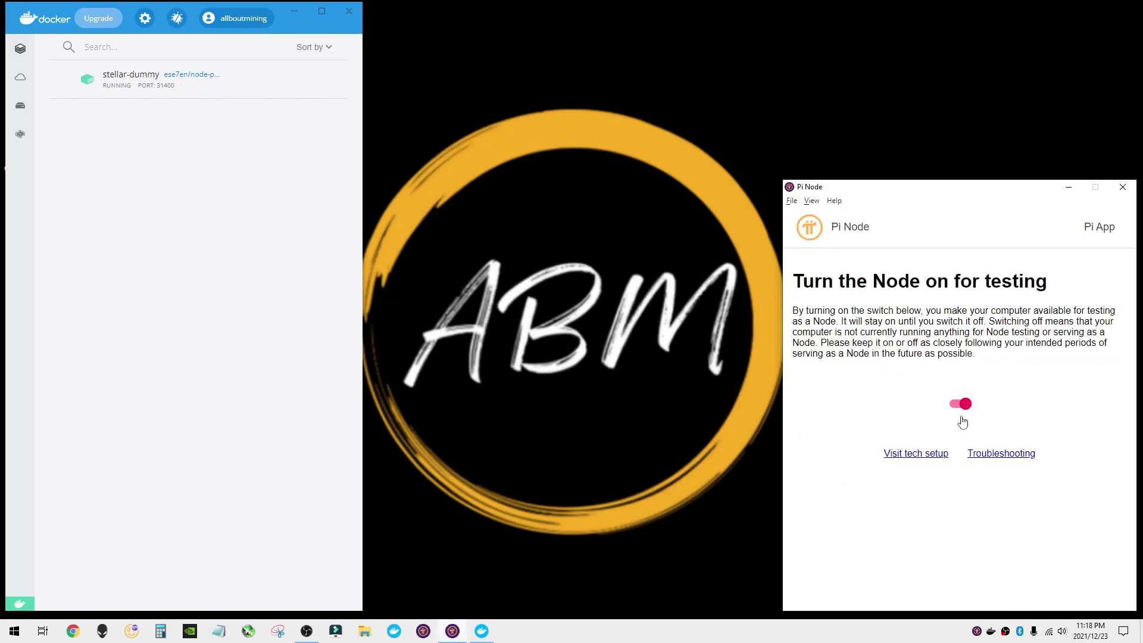
left_click(925, 455)
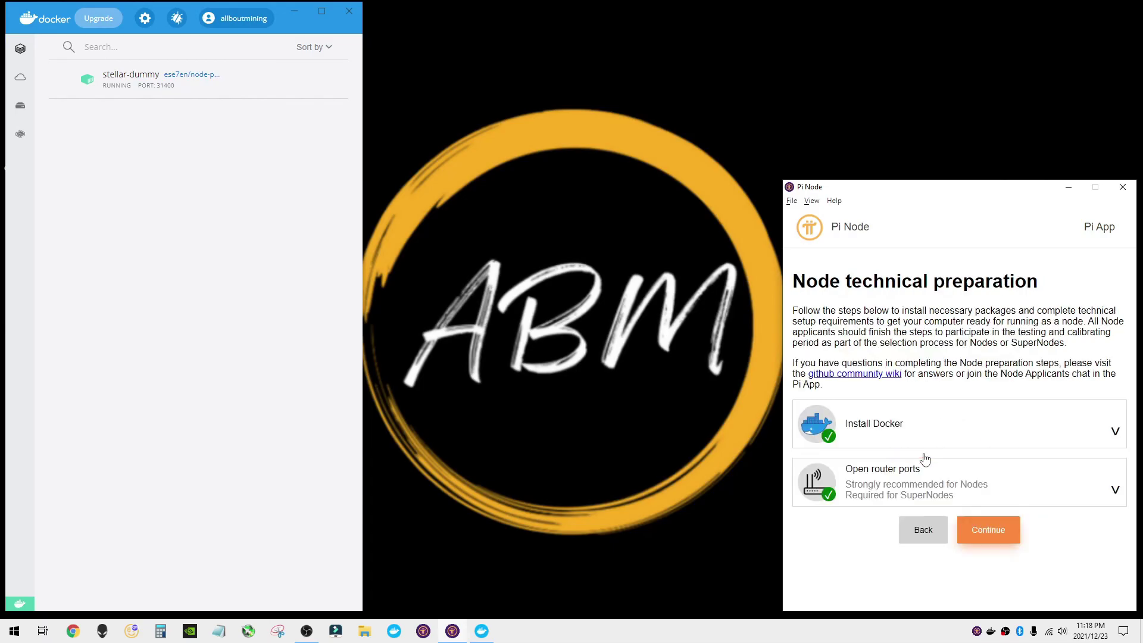
- Confirm the Install Docker and Open router ports checks pass, then go to the node testing page
left_click(1108, 488)
scroll(1047, 485, "down", 3)
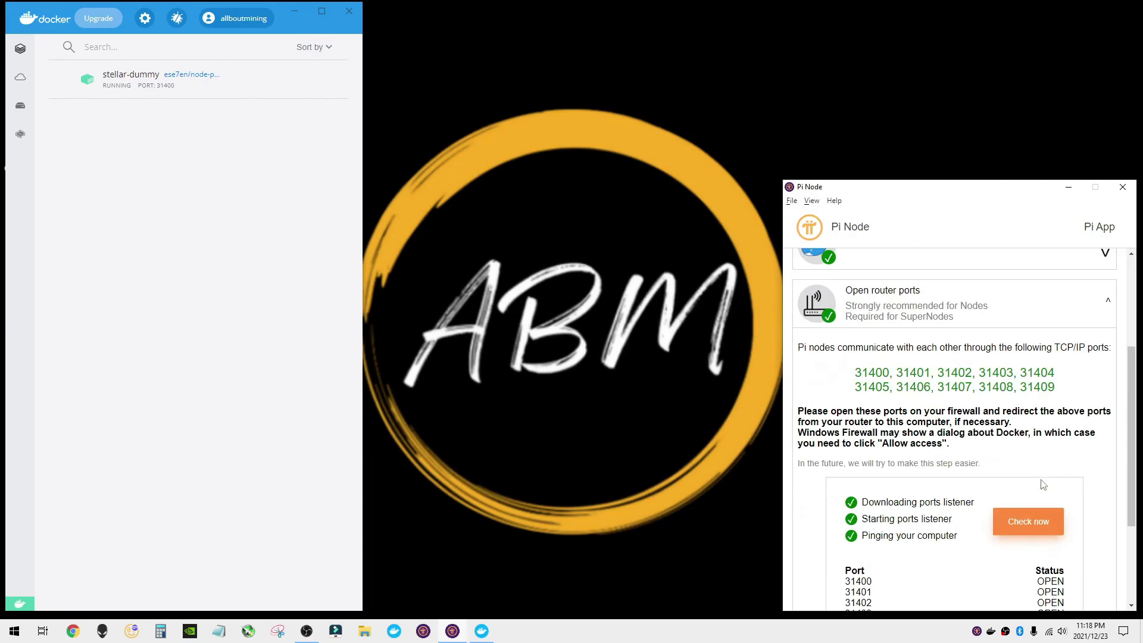
scroll(1041, 481, "down", 2)
scroll(1037, 476, "up", 5)
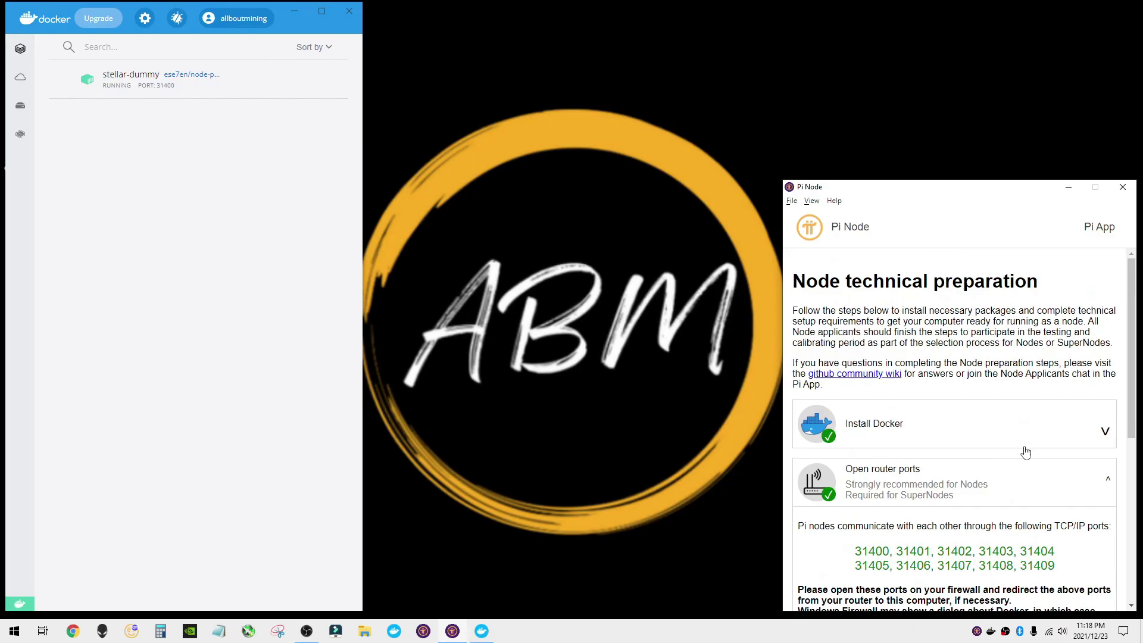
left_click(1104, 431)
scroll(947, 444, "down", 4)
scroll(949, 449, "up", 2)
scroll(949, 452, "up", 2)
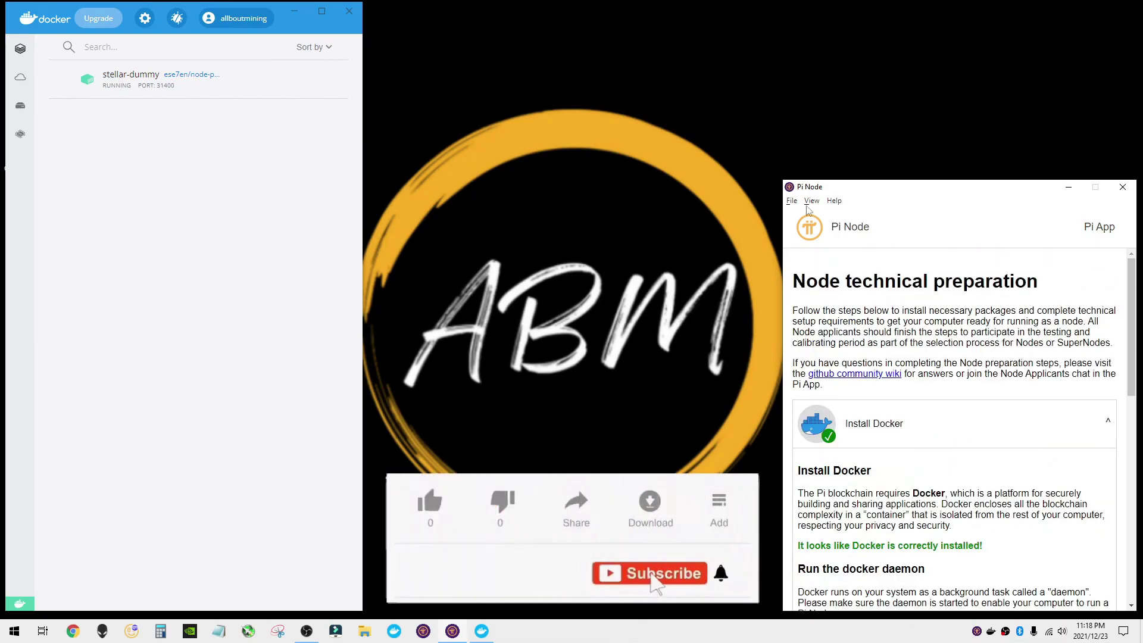
left_click(1108, 430)
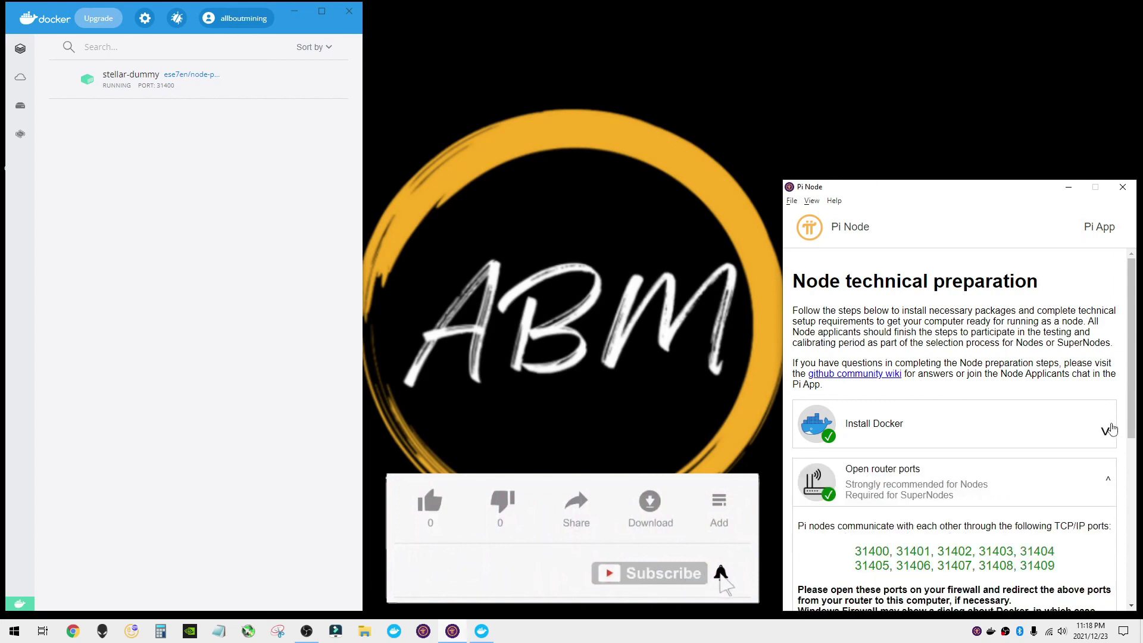
left_click(1108, 479)
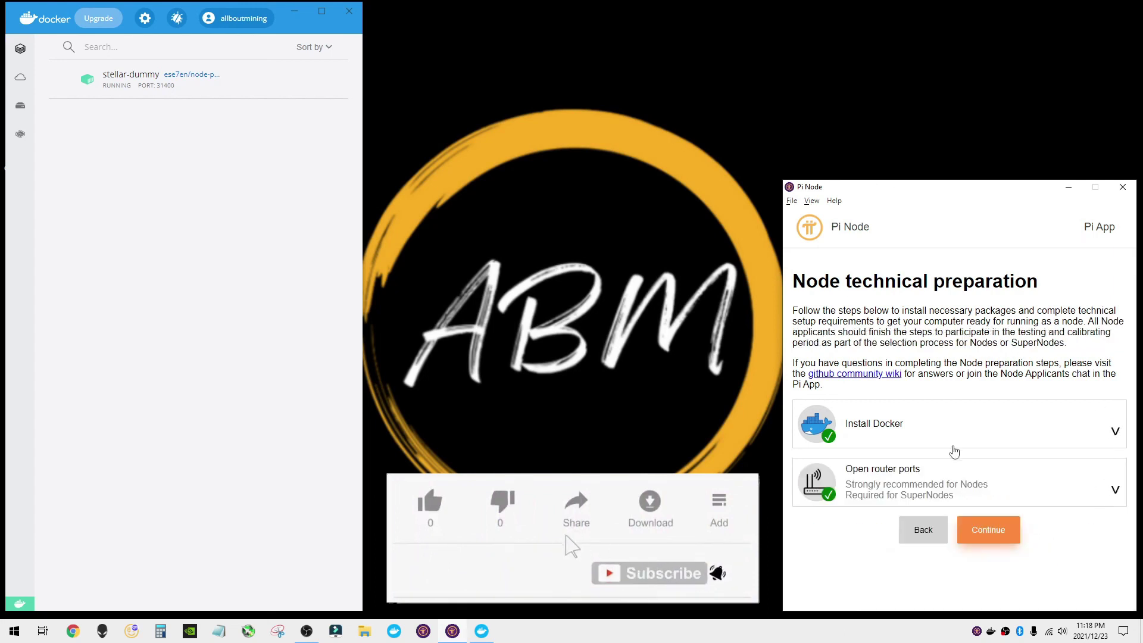
left_click(988, 529)
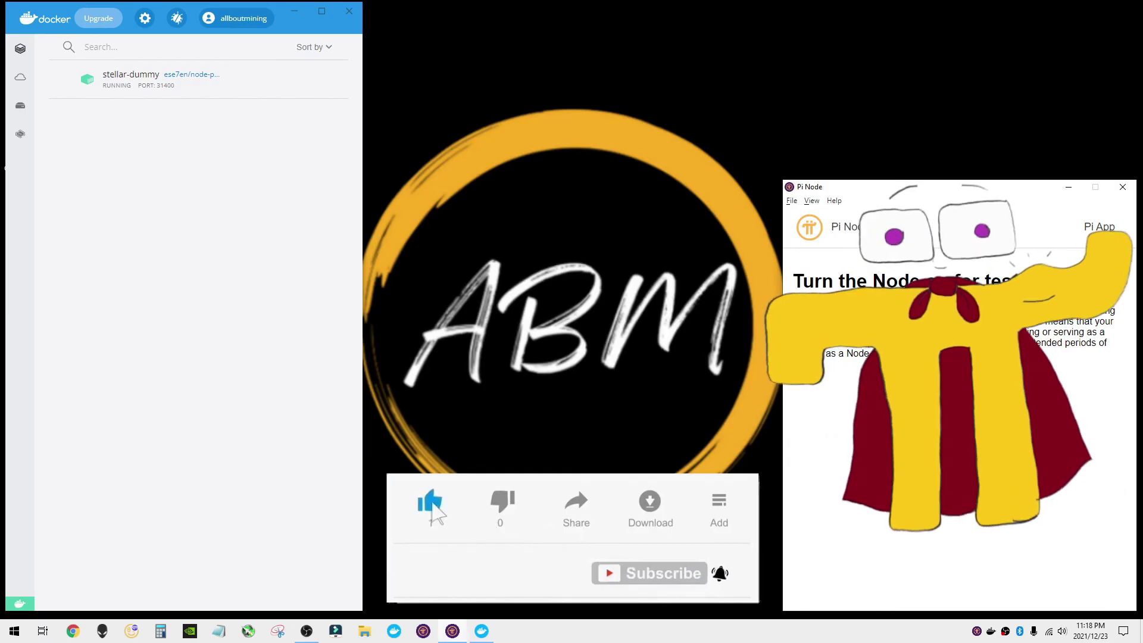